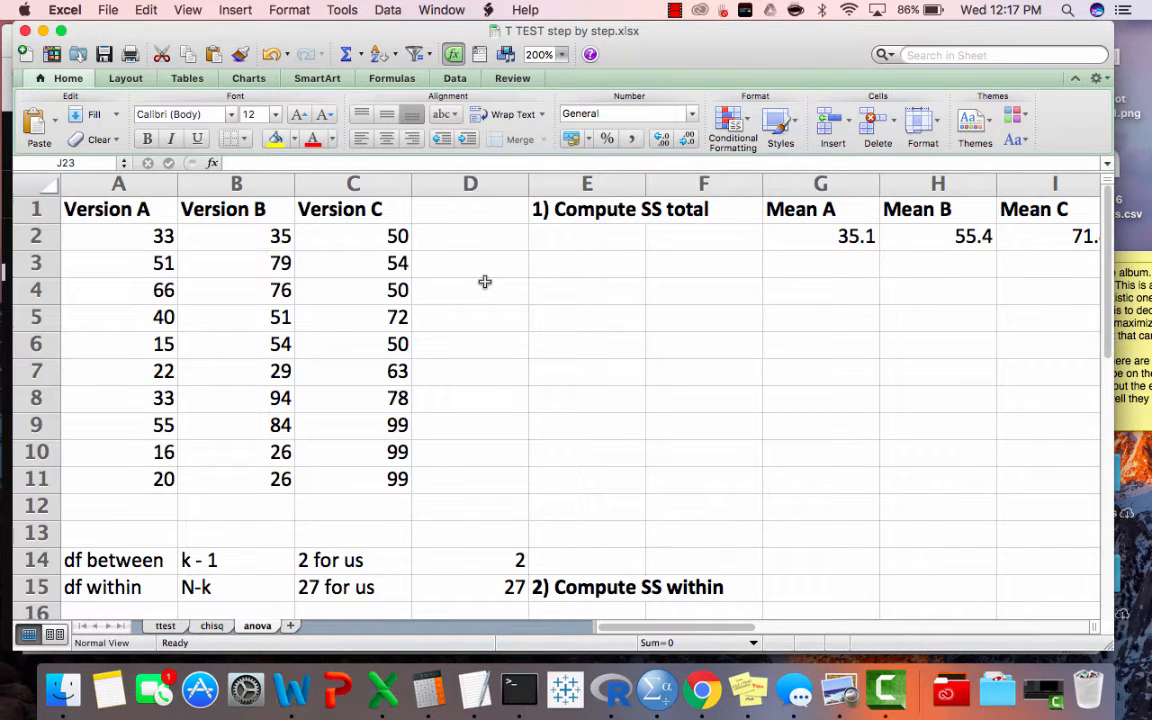
Step: Look over the three version rating columns in Excel, then bring the SPSS data editor forward
{"action": "mouse_move", "coordinate": [133, 207]}
{"action": "left_mouse_down"}
{"action": "mouse_move", "coordinate": [258, 224]}
{"action": "mouse_move", "coordinate": [350, 470]}
{"action": "left_mouse_up"}
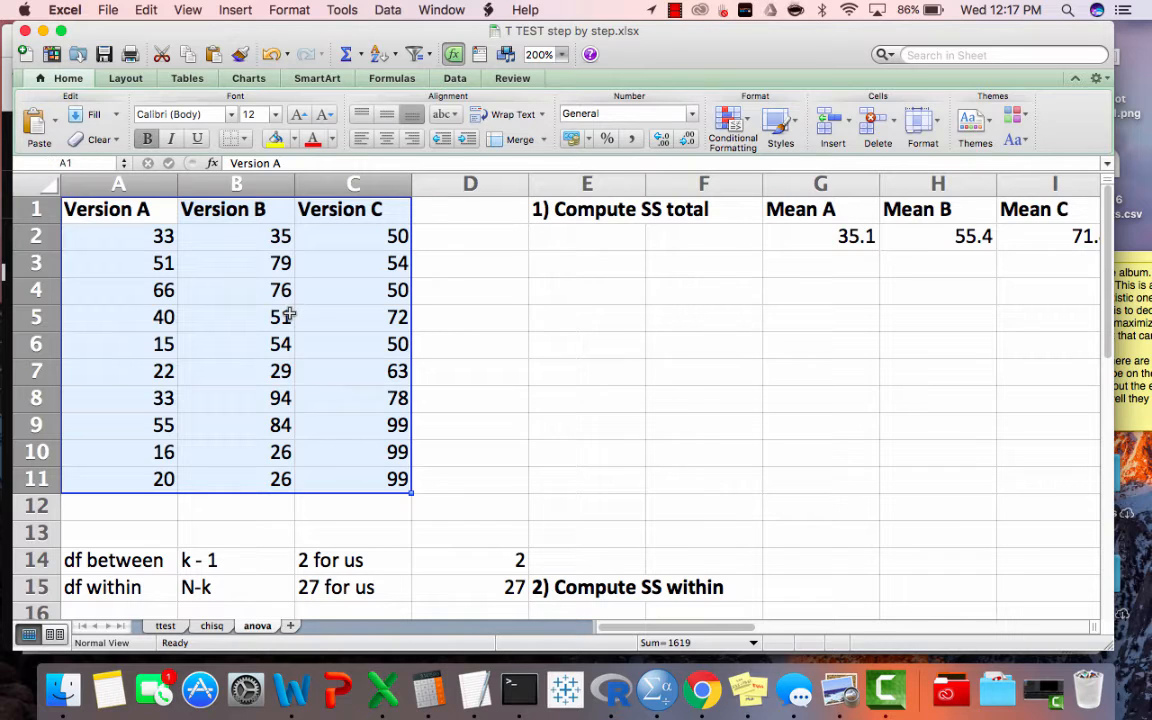
{"action": "left_click", "coordinate": [141, 237]}
{"action": "left_click", "coordinate": [231, 241]}
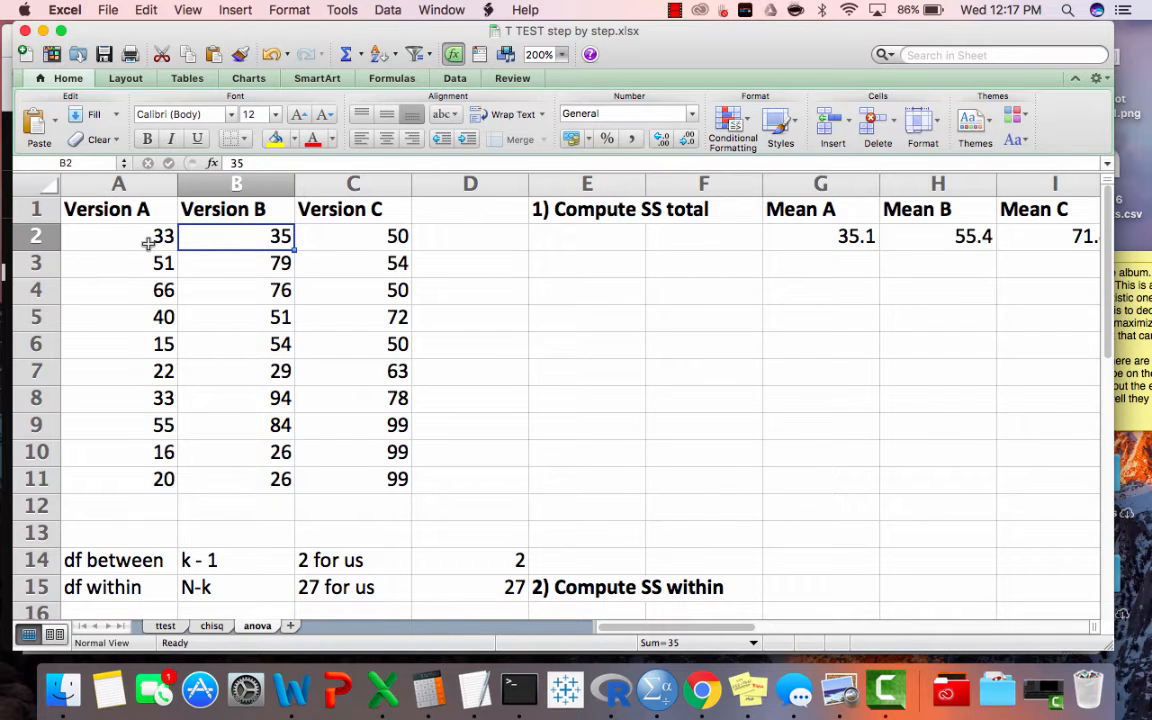
{"action": "key", "text": "super+Tab"}
{"action": "key", "text": "super+Tab"}
{"action": "left_click_drag", "start_coordinate": [303, 74], "coordinate": [289, 66]}
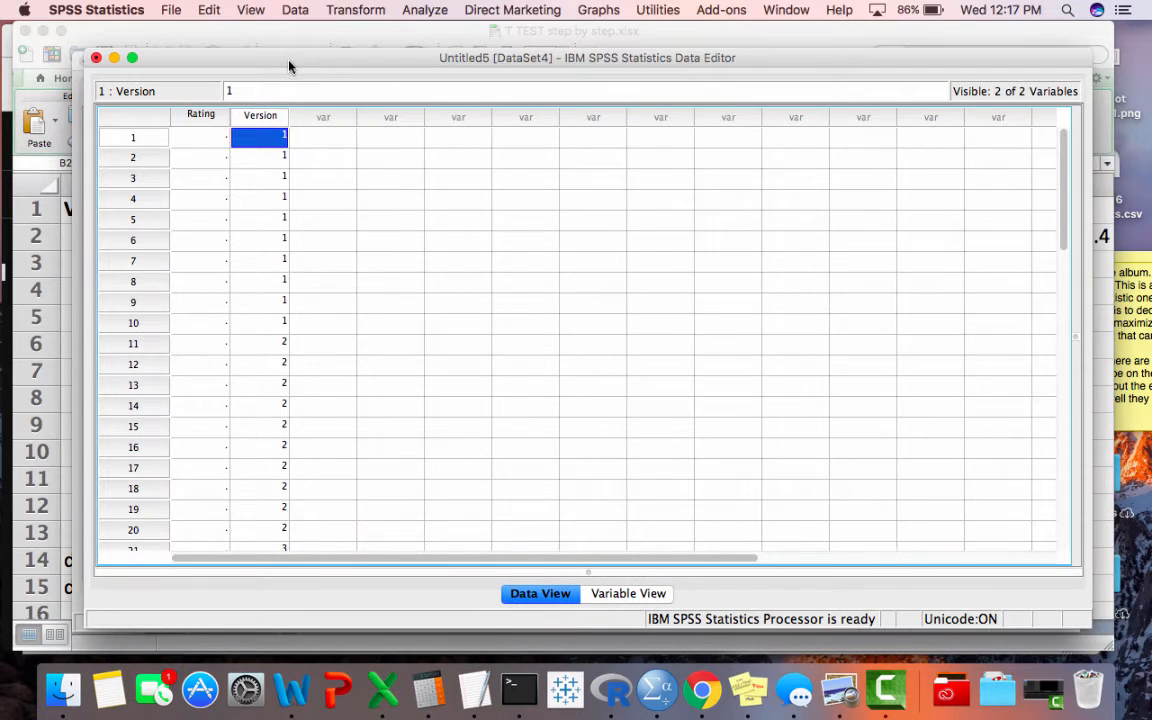
Step: Check the Version codes 1–3 down to row 30 and target the first Rating cell for pasting
{"action": "left_click", "coordinate": [260, 115]}
{"action": "left_click", "coordinate": [472, 95]}
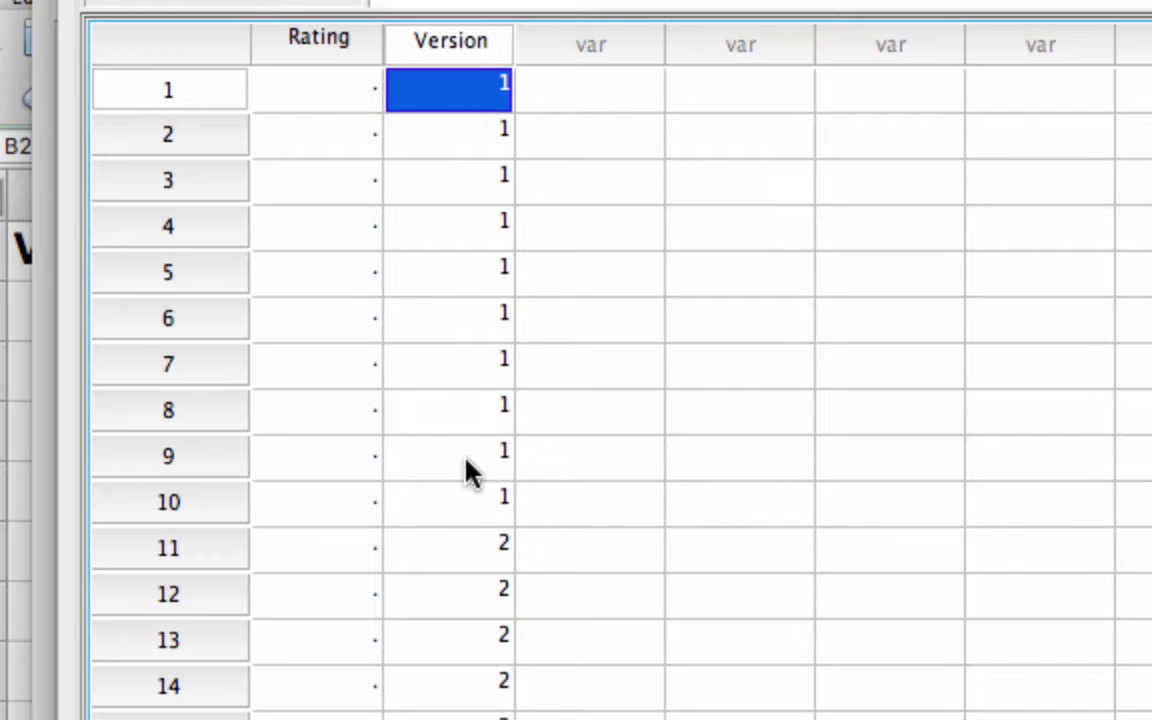
{"action": "left_click", "coordinate": [463, 496], "text": "shift"}
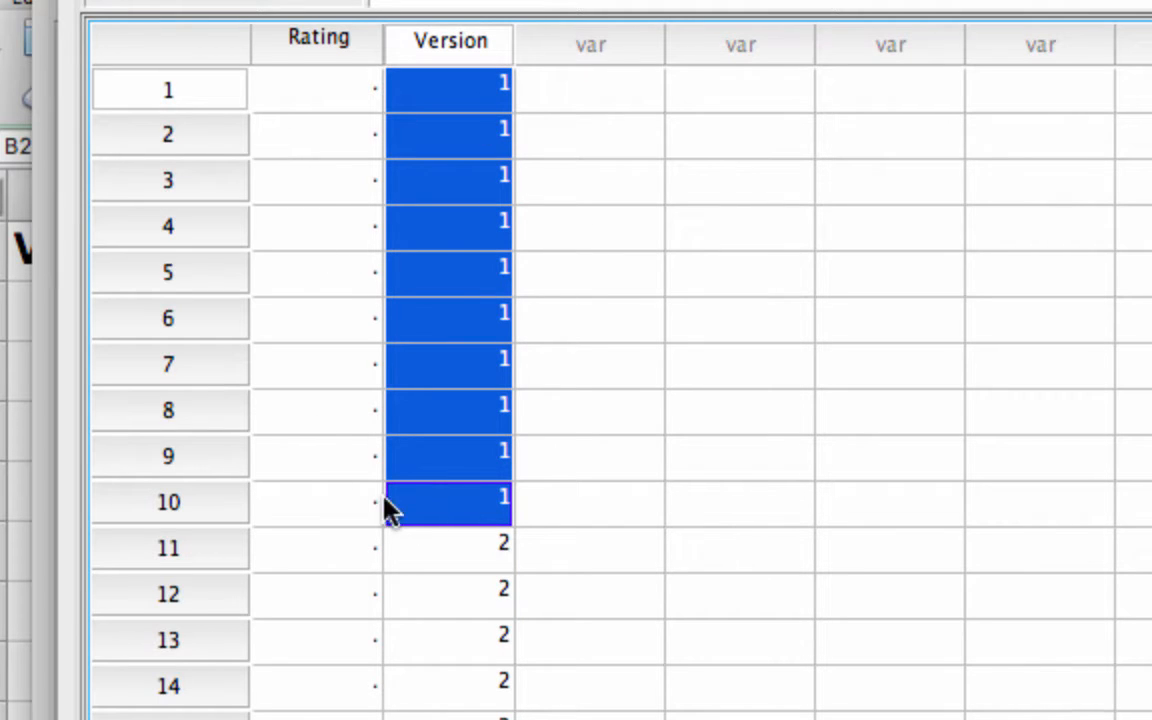
{"action": "scroll", "coordinate": [612, 457], "scroll_direction": "down", "scroll_amount": 1}
{"action": "scroll", "coordinate": [600, 440], "scroll_direction": "down", "scroll_amount": 3}
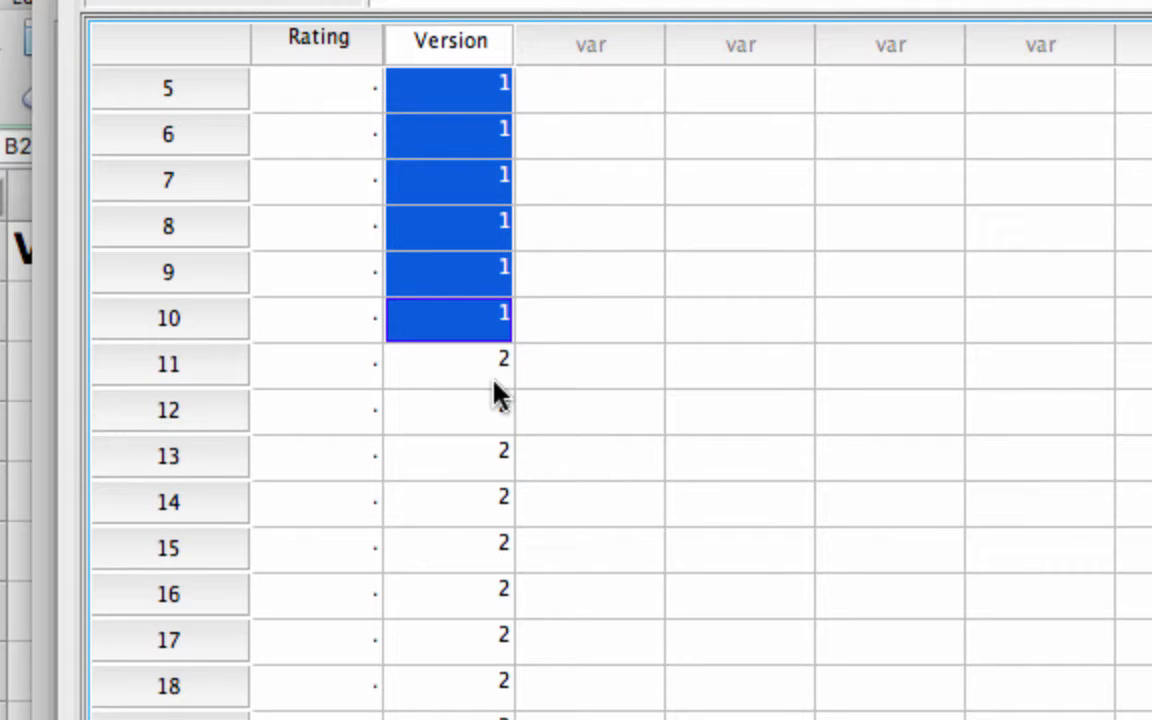
{"action": "left_click_drag", "start_coordinate": [478, 372], "coordinate": [470, 719]}
{"action": "scroll", "coordinate": [638, 483], "scroll_direction": "down", "scroll_amount": 1}
{"action": "scroll", "coordinate": [638, 483], "scroll_direction": "down", "scroll_amount": 5}
{"action": "left_click_drag", "start_coordinate": [465, 275], "coordinate": [437, 689]}
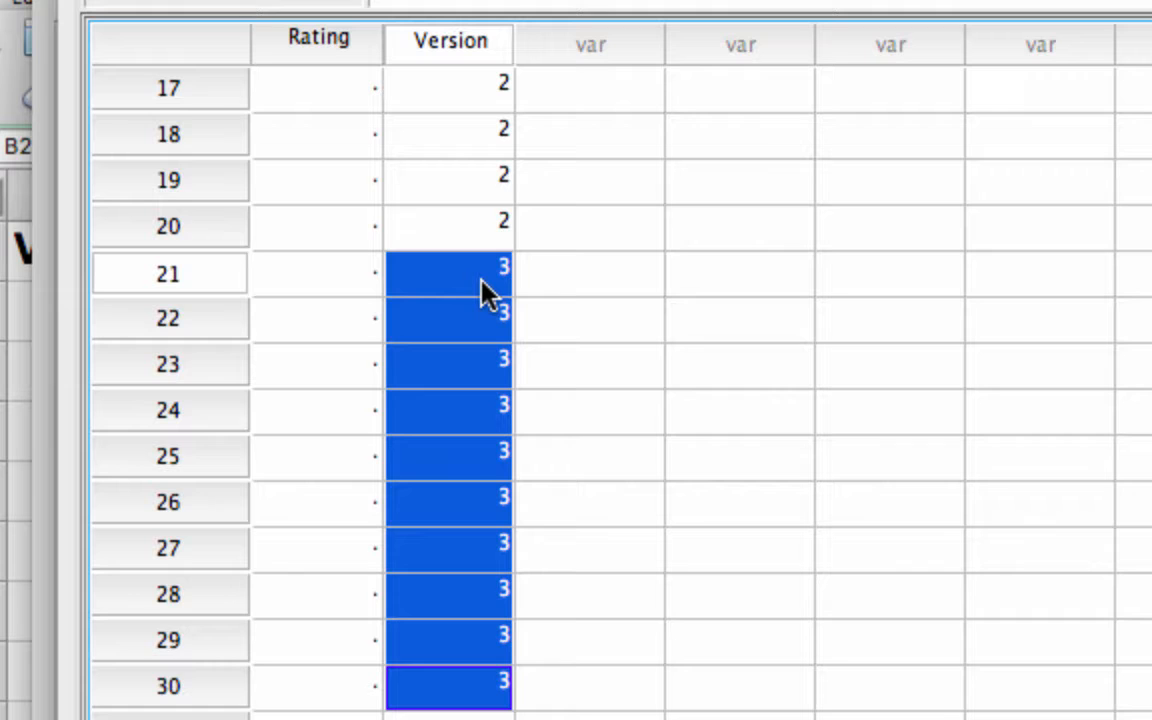
{"action": "scroll", "coordinate": [560, 442], "scroll_direction": "up", "scroll_amount": 8}
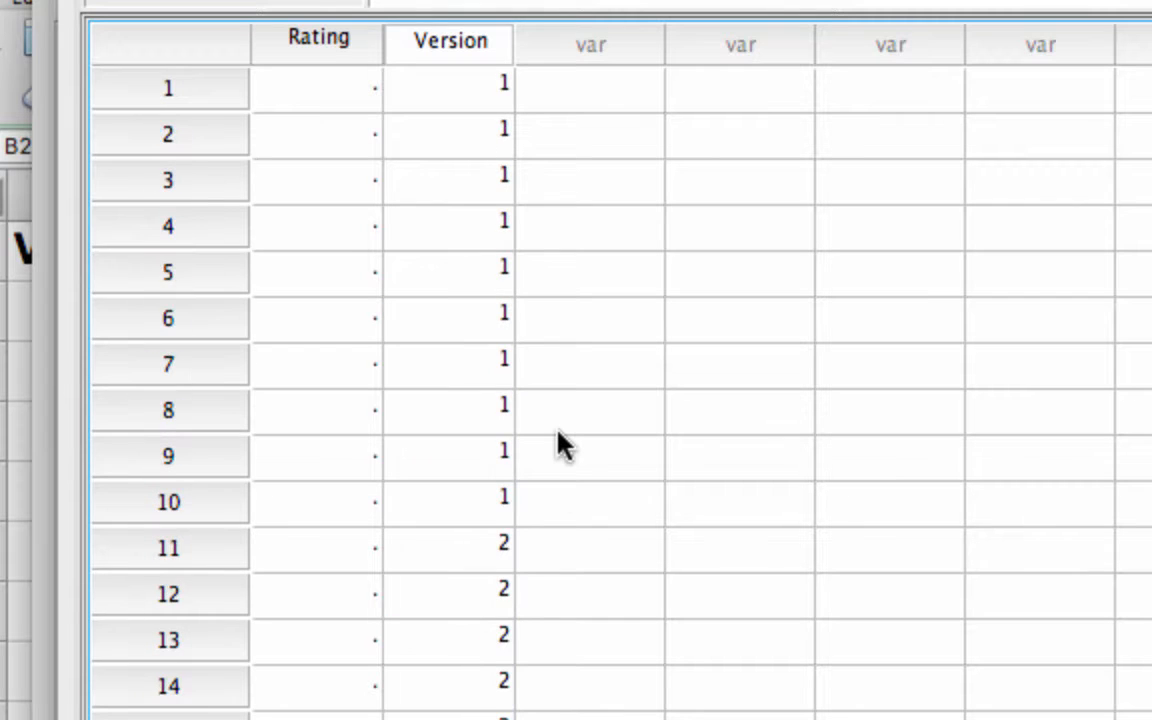
{"action": "left_click", "coordinate": [345, 98]}
{"action": "mouse_move", "coordinate": [576, 715]}
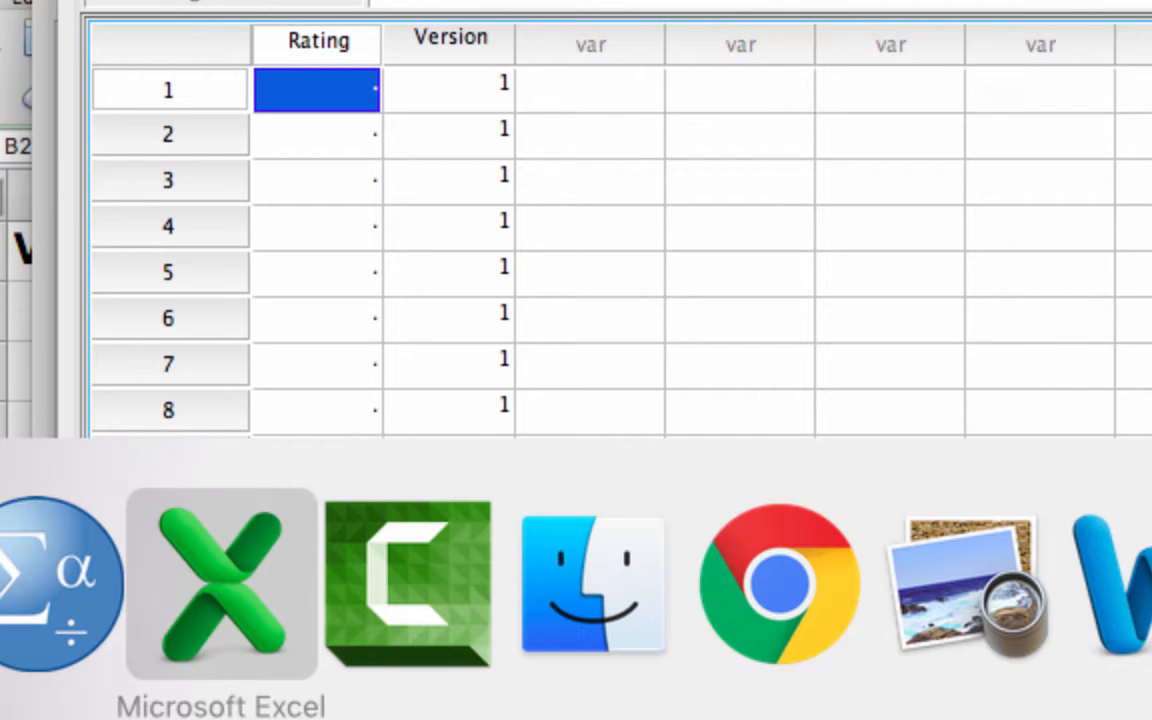
Step: Paste the Version A ratings (A2:A11) from Excel into Rating rows 1–10 and verify them
{"action": "left_click", "coordinate": [224, 592]}
{"action": "left_click_drag", "start_coordinate": [162, 303], "coordinate": [121, 689]}
{"action": "key", "text": "super+c"}
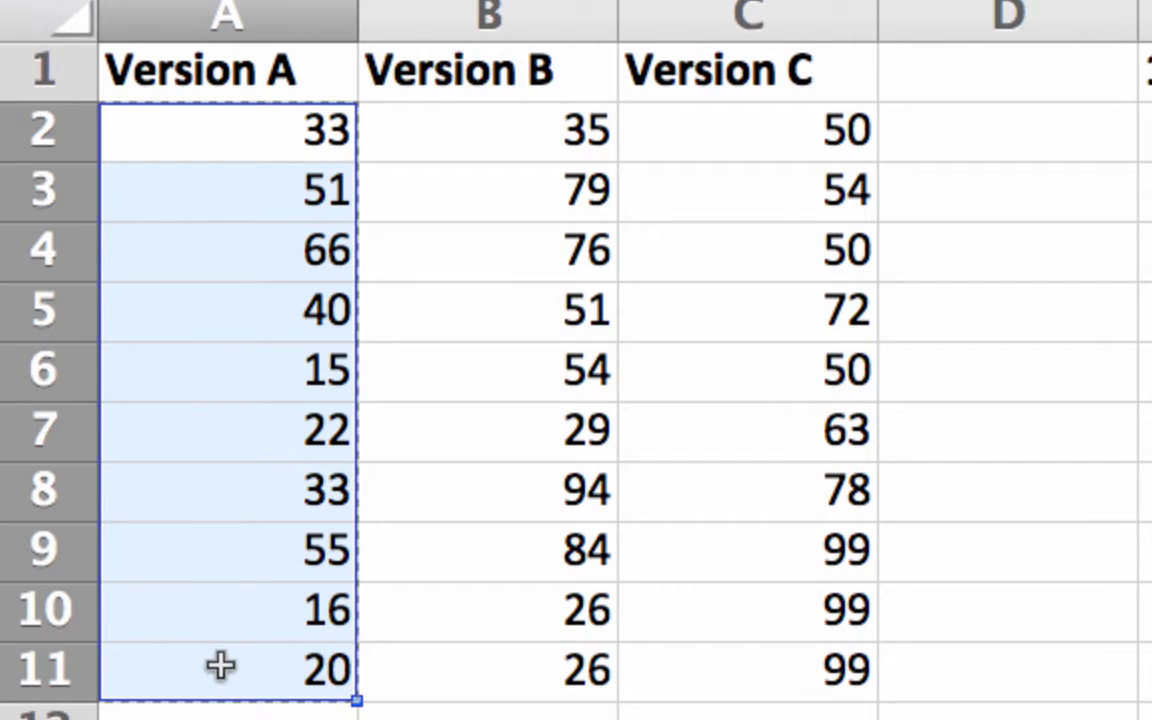
{"action": "key", "text": "super+Tab"}
{"action": "key", "text": "super+v"}
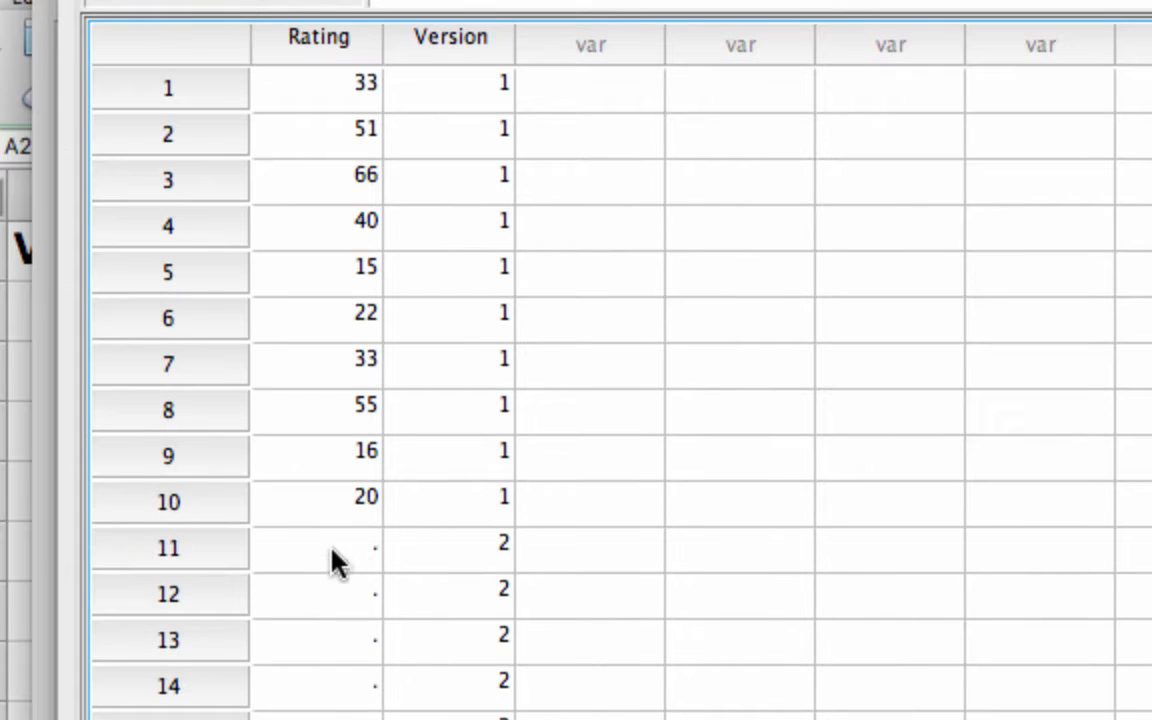
{"action": "left_click", "coordinate": [332, 553]}
{"action": "left_click_drag", "start_coordinate": [340, 95], "coordinate": [503, 513]}
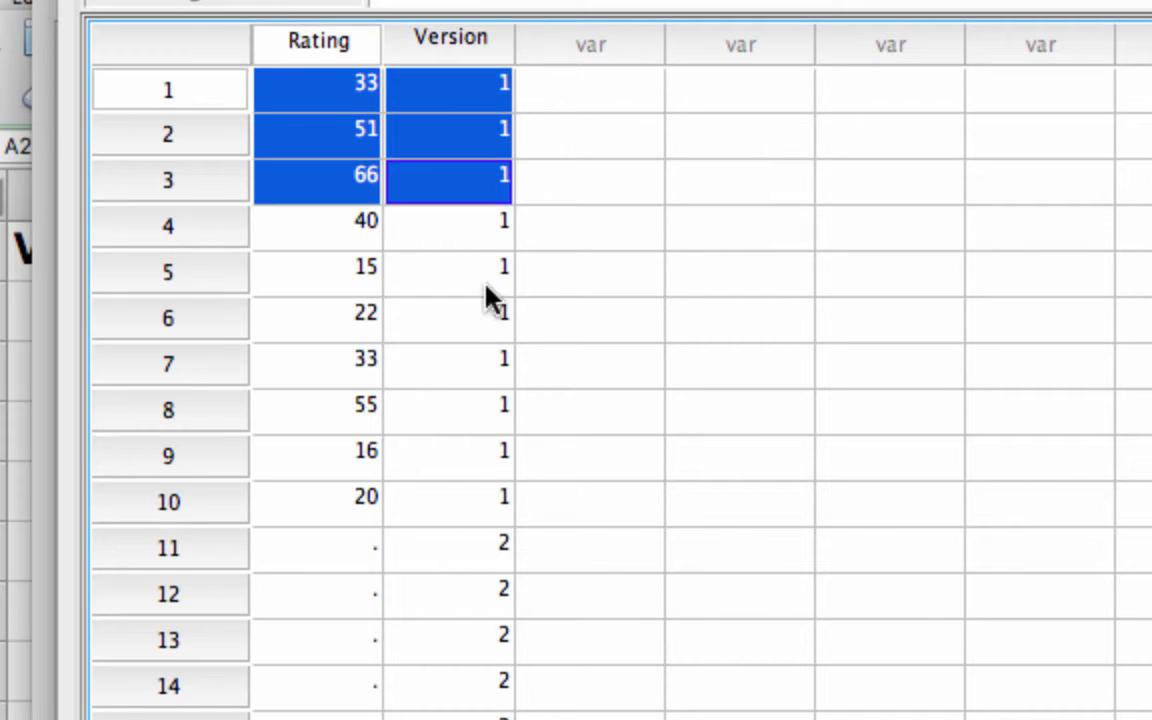
{"action": "scroll", "coordinate": [645, 470], "scroll_direction": "down", "scroll_amount": 3}
{"action": "scroll", "coordinate": [645, 470], "scroll_direction": "down", "scroll_amount": 3}
Step: Paste the Version B ratings (B2:B11) into Rating rows 11–20
{"action": "left_click", "coordinate": [295, 232]}
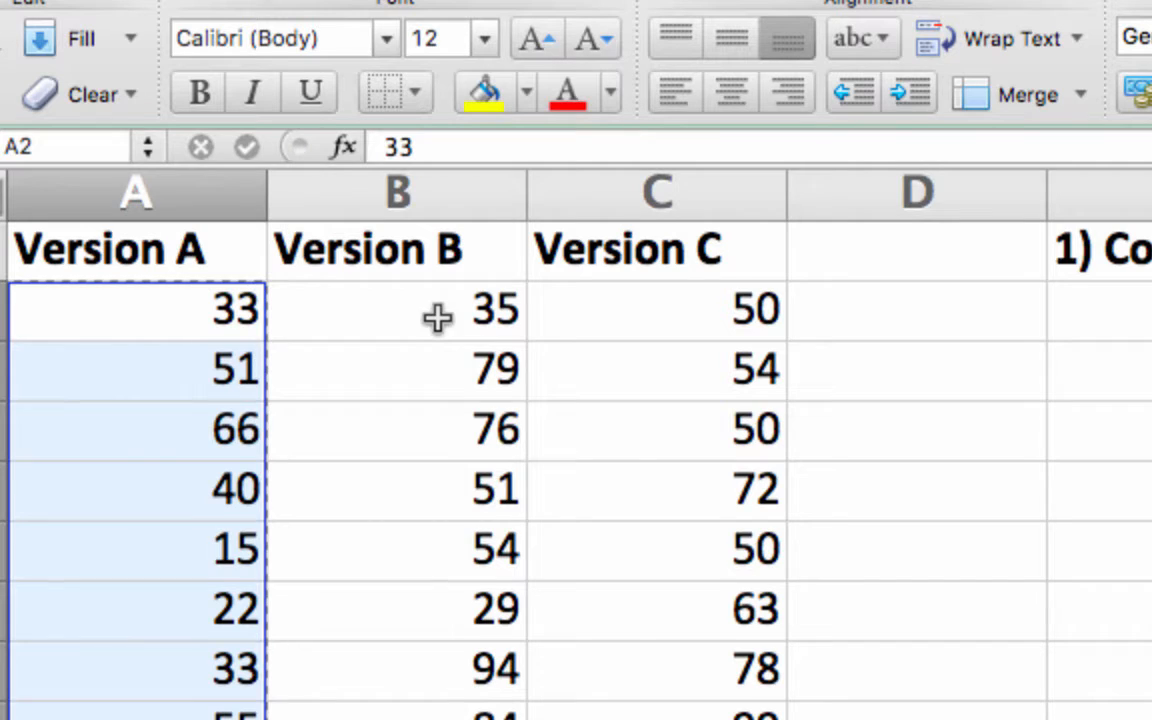
{"action": "left_click", "coordinate": [437, 313]}
{"action": "left_click_drag", "start_coordinate": [437, 313], "coordinate": [548, 668]}
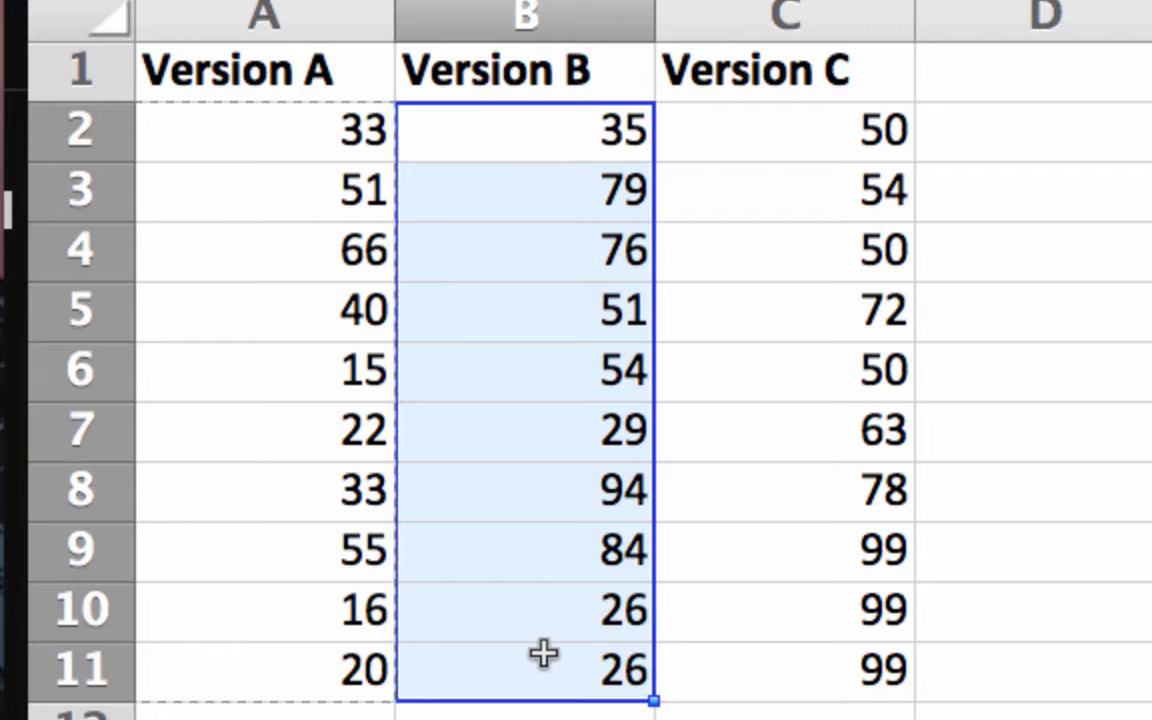
{"action": "key", "text": "super+c"}
{"action": "key", "text": "super+Tab"}
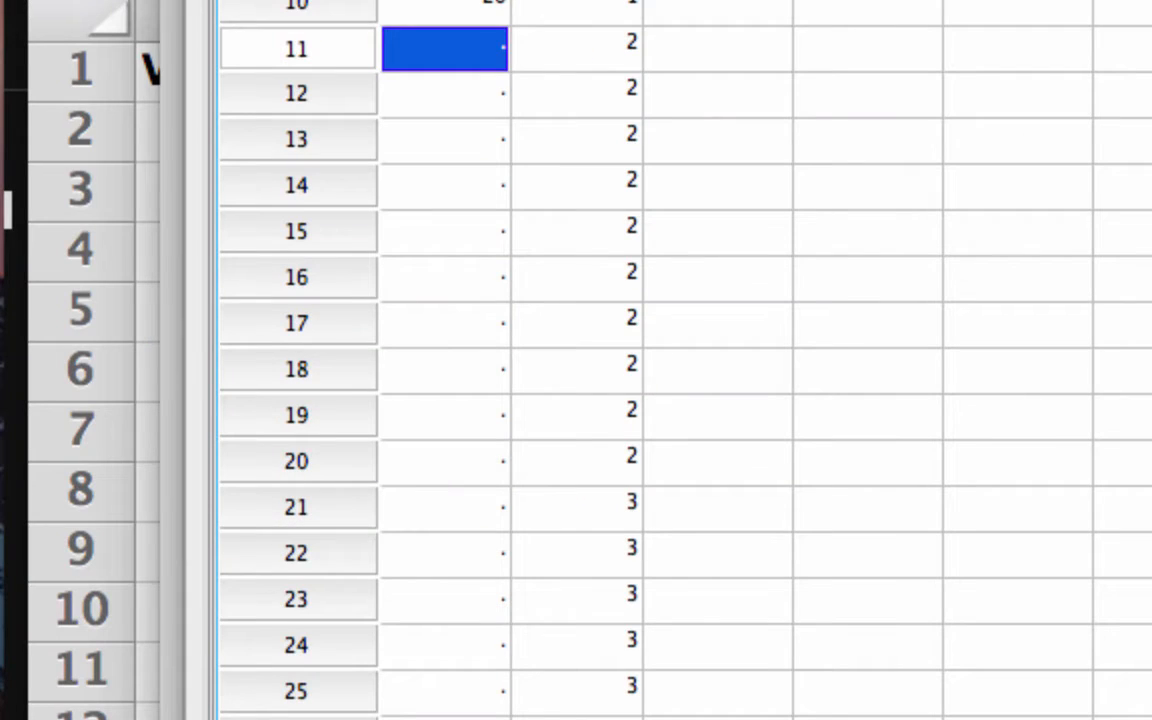
{"action": "key", "text": "super+v"}
{"action": "left_click", "coordinate": [462, 517]}
{"action": "scroll", "coordinate": [796, 372], "scroll_direction": "down", "scroll_amount": 5}
Step: Paste the Version C ratings (C2:C11) into Rating rows 21–30
{"action": "key", "text": "super+Tab"}
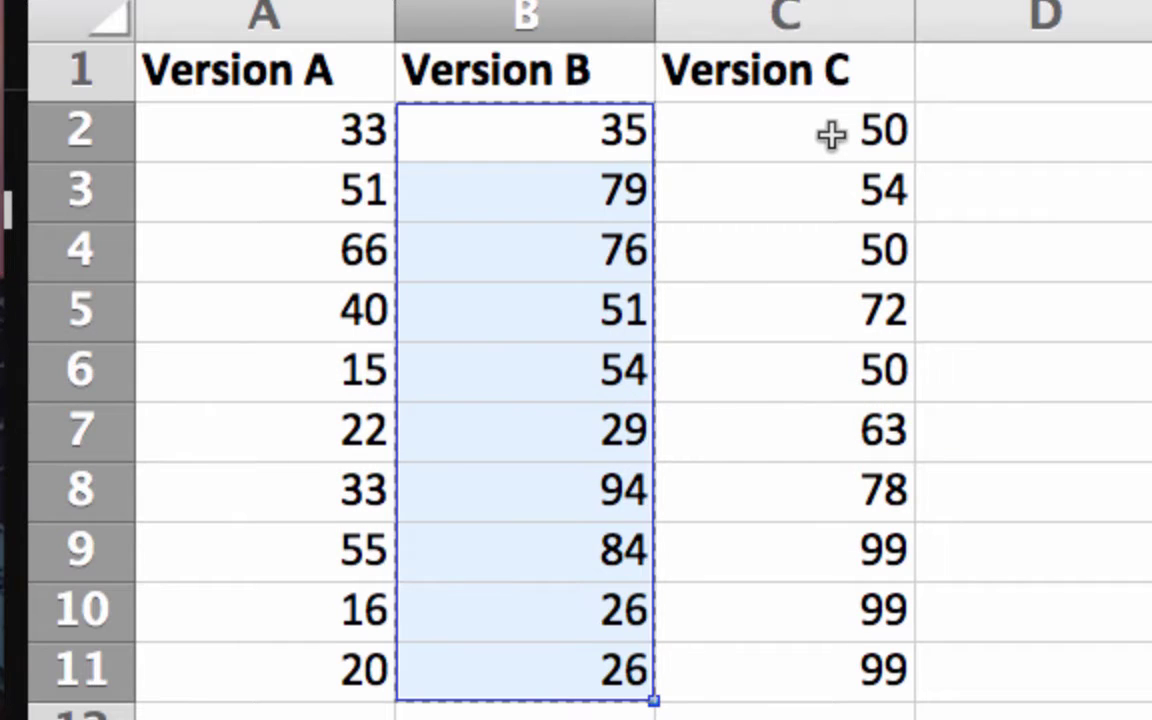
{"action": "left_click_drag", "start_coordinate": [830, 134], "coordinate": [810, 655]}
{"action": "key", "text": "super+c"}
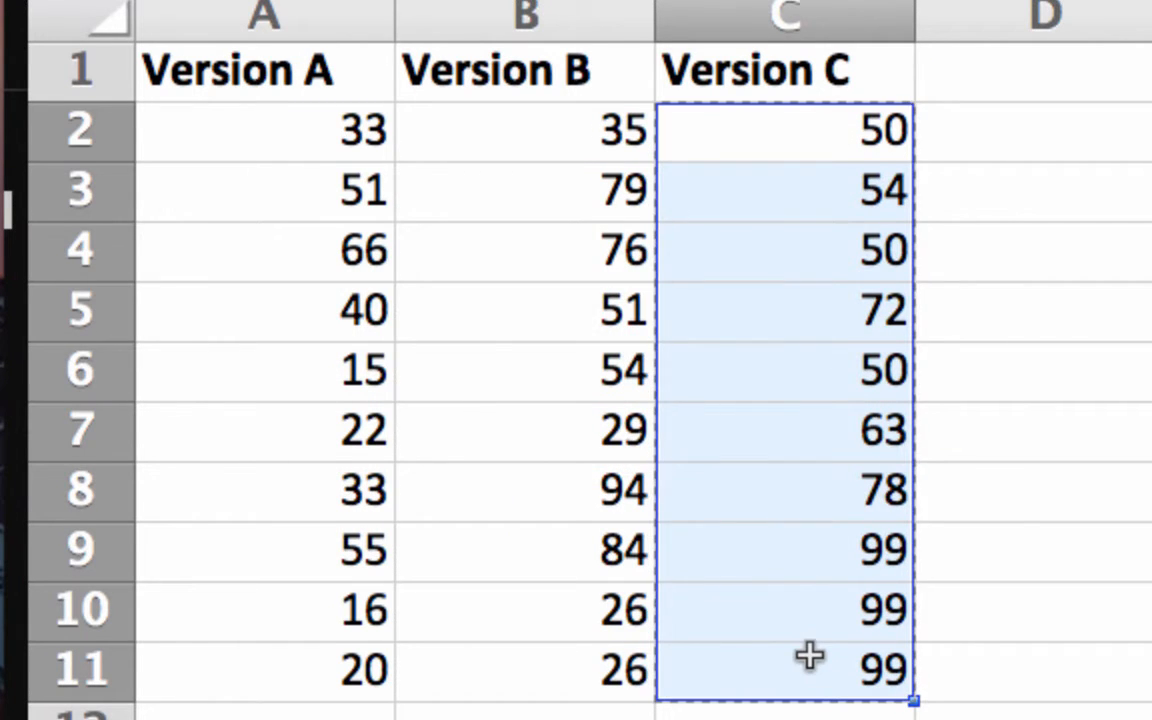
{"action": "key", "text": "super+Tab"}
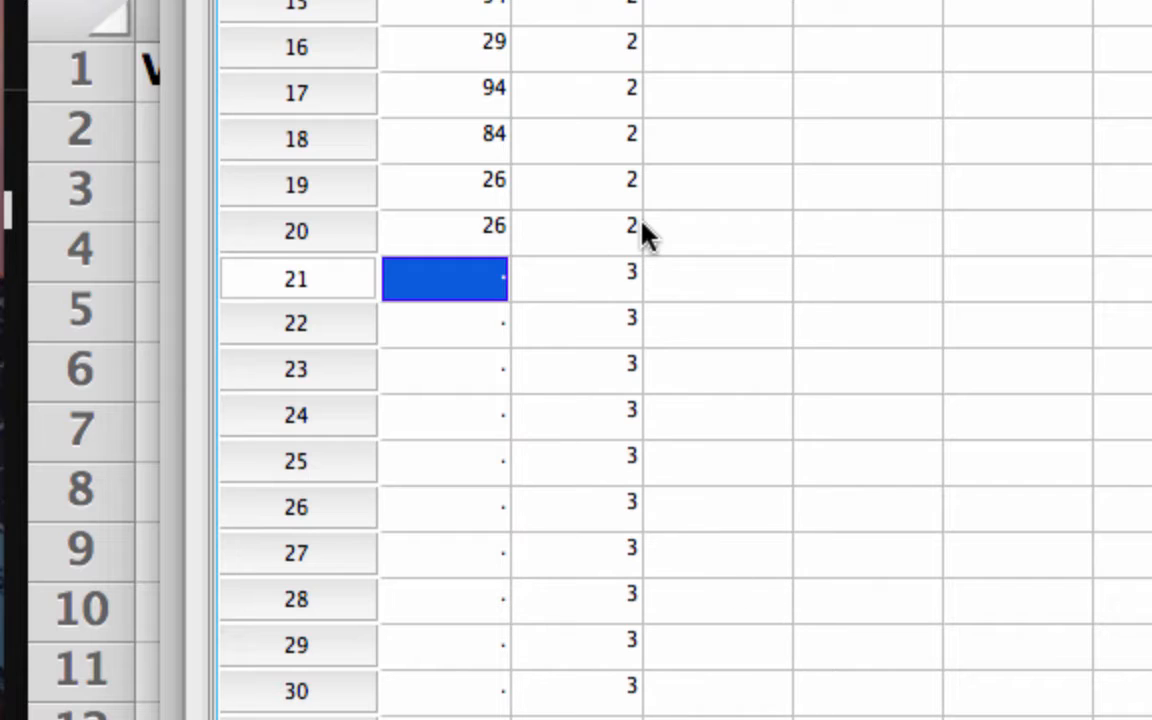
{"action": "key", "text": "super+v"}
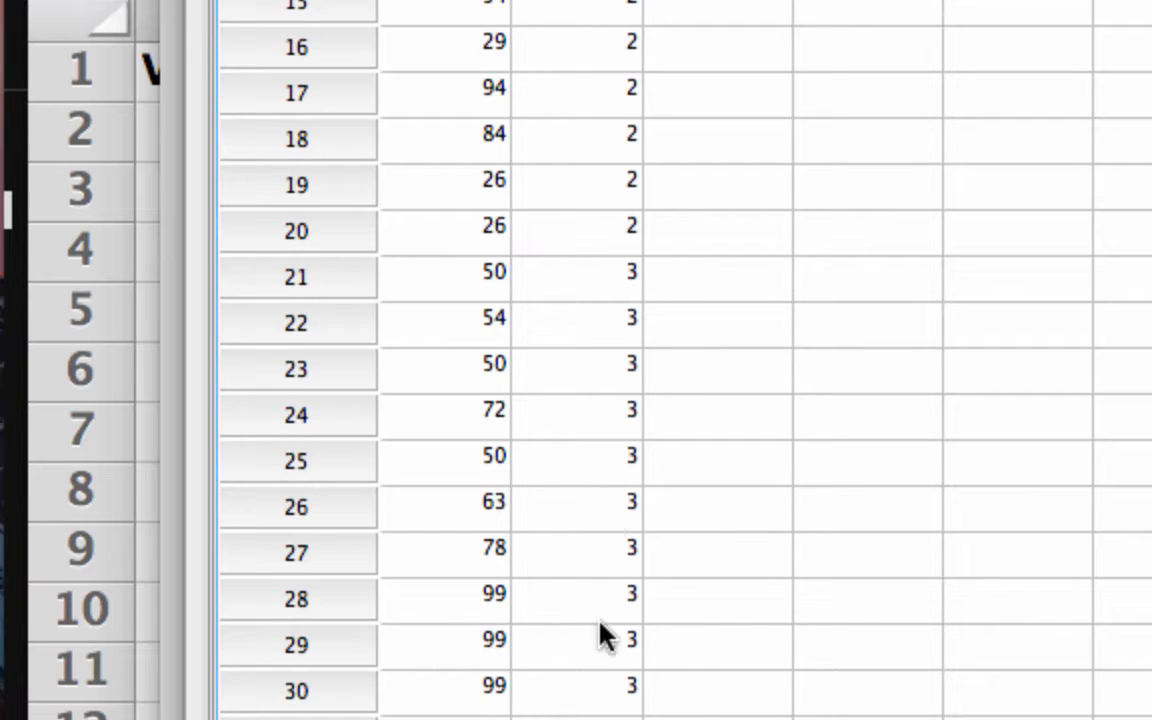
{"action": "left_click", "coordinate": [733, 615]}
{"action": "scroll", "coordinate": [733, 615], "scroll_direction": "up", "scroll_amount": 1}
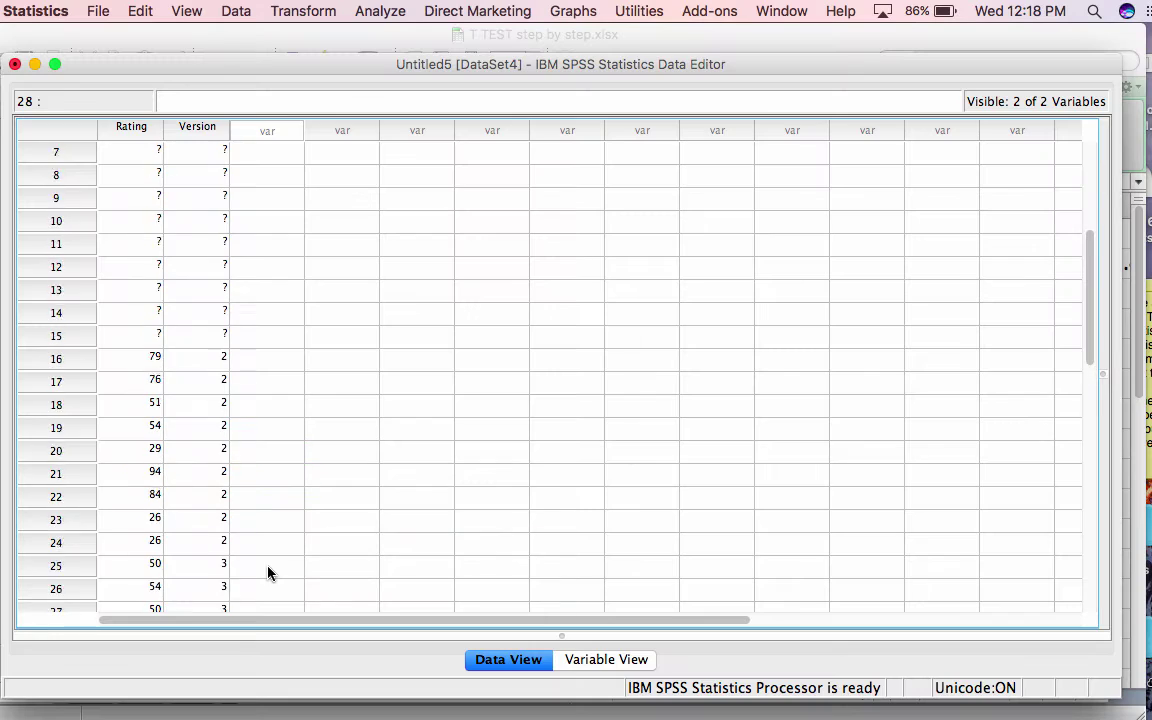
{"action": "scroll", "coordinate": [268, 573], "scroll_direction": "up", "scroll_amount": 3}
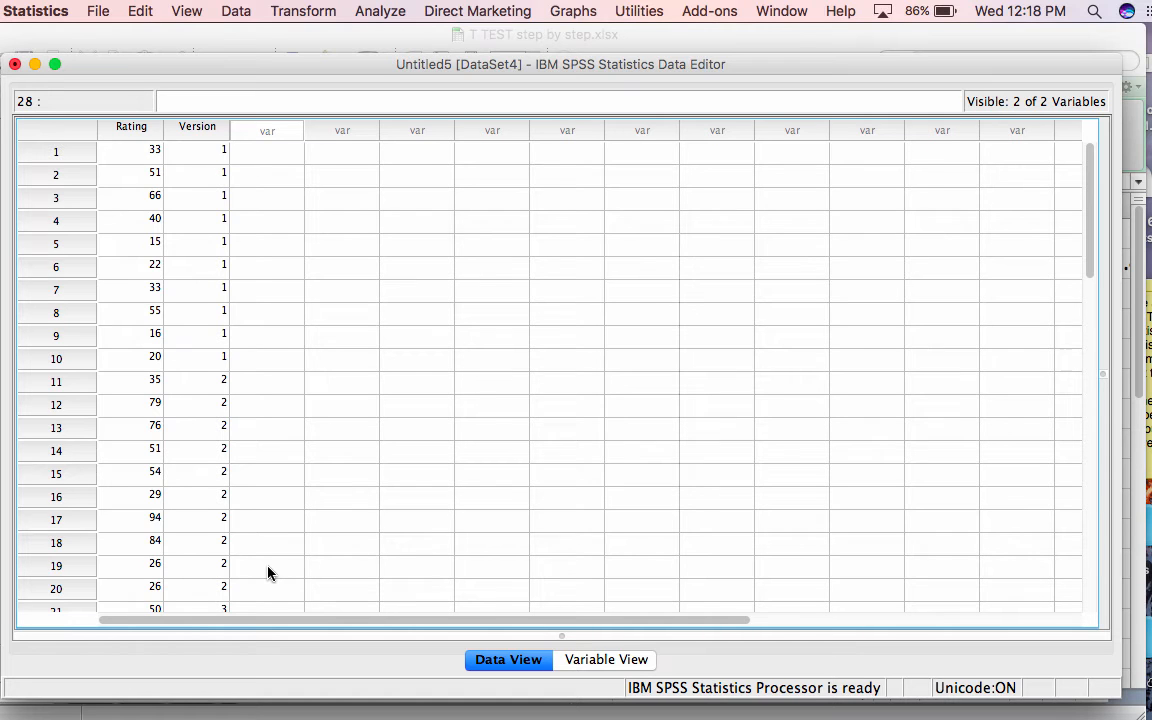
Step: Save the dataset in the Section 1 folder as 'spss data for one way anova.sav'
{"action": "key", "text": "super+s"}
{"action": "left_click", "coordinate": [421, 217]}
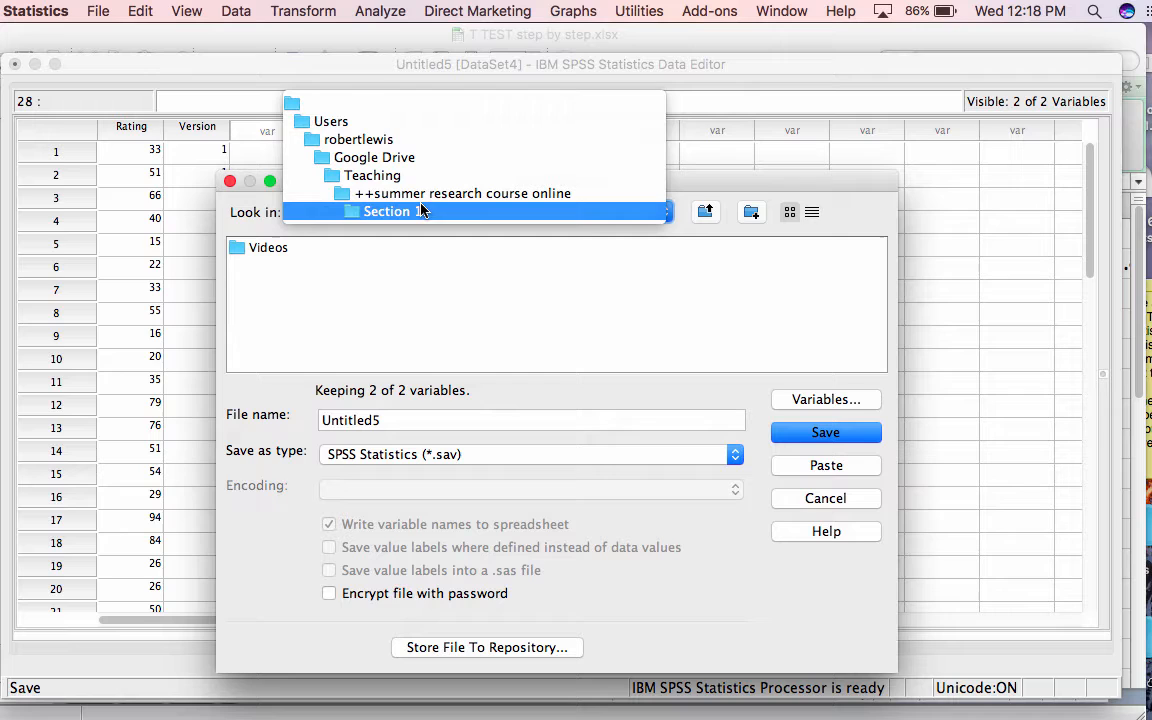
{"action": "left_click", "coordinate": [322, 263]}
{"action": "left_click", "coordinate": [263, 413]}
{"action": "type", "text": "S"}
{"action": "key", "text": "BackSpace"}
{"action": "type", "text": "p"}
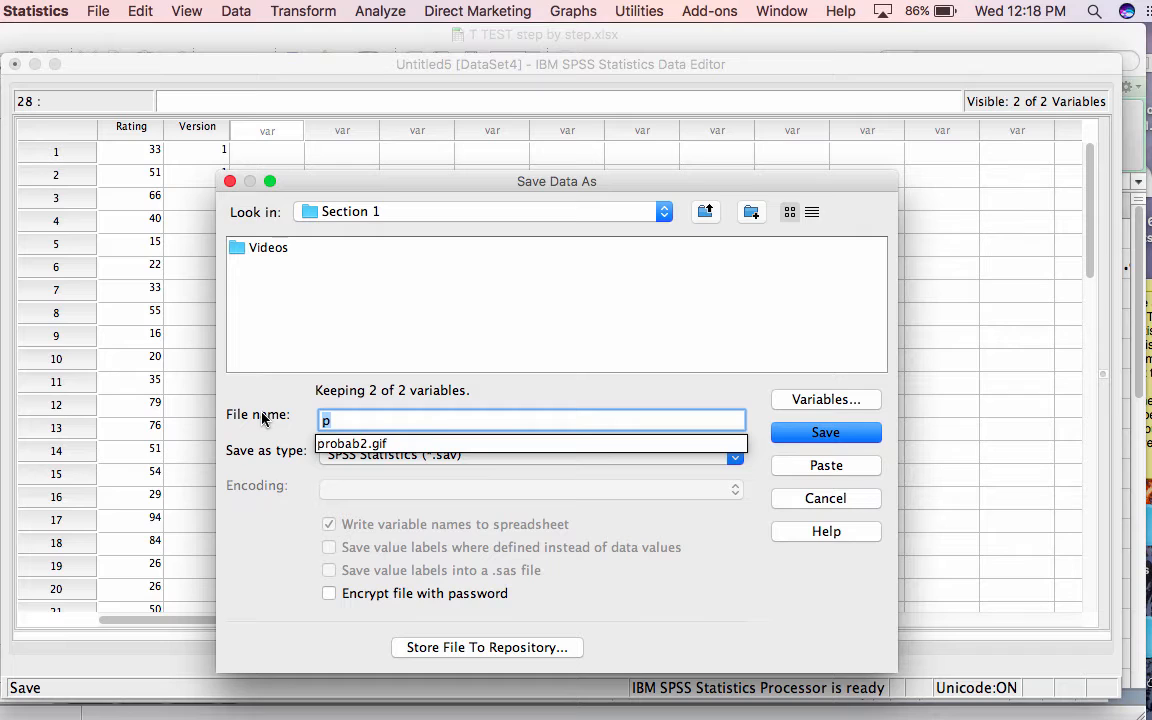
{"action": "key", "text": "BackSpace"}
{"action": "type", "text": "s"}
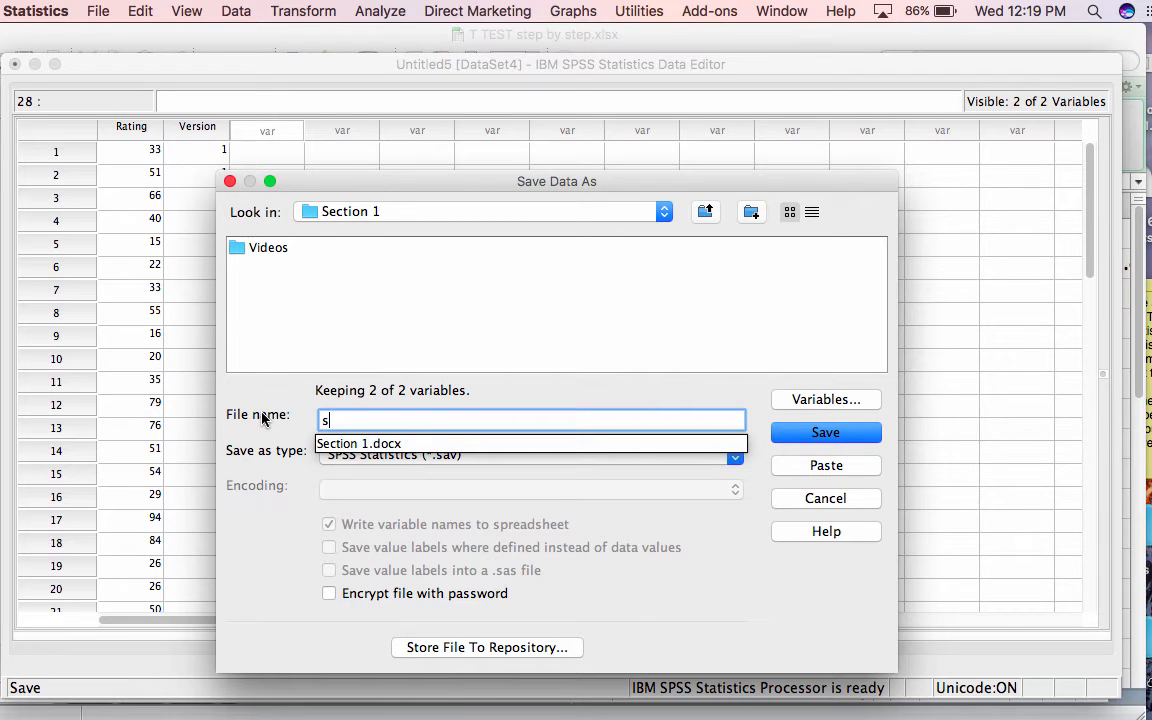
{"action": "type", "text": "pss data"}
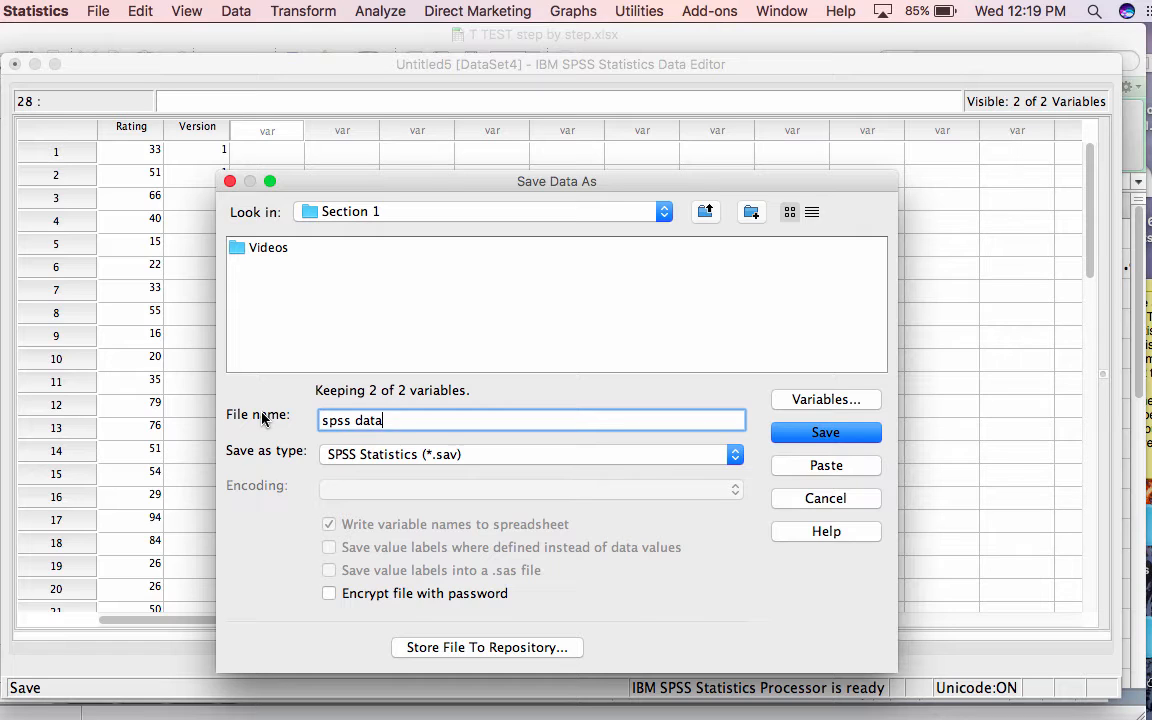
{"action": "type", "text": " for one way anova"}
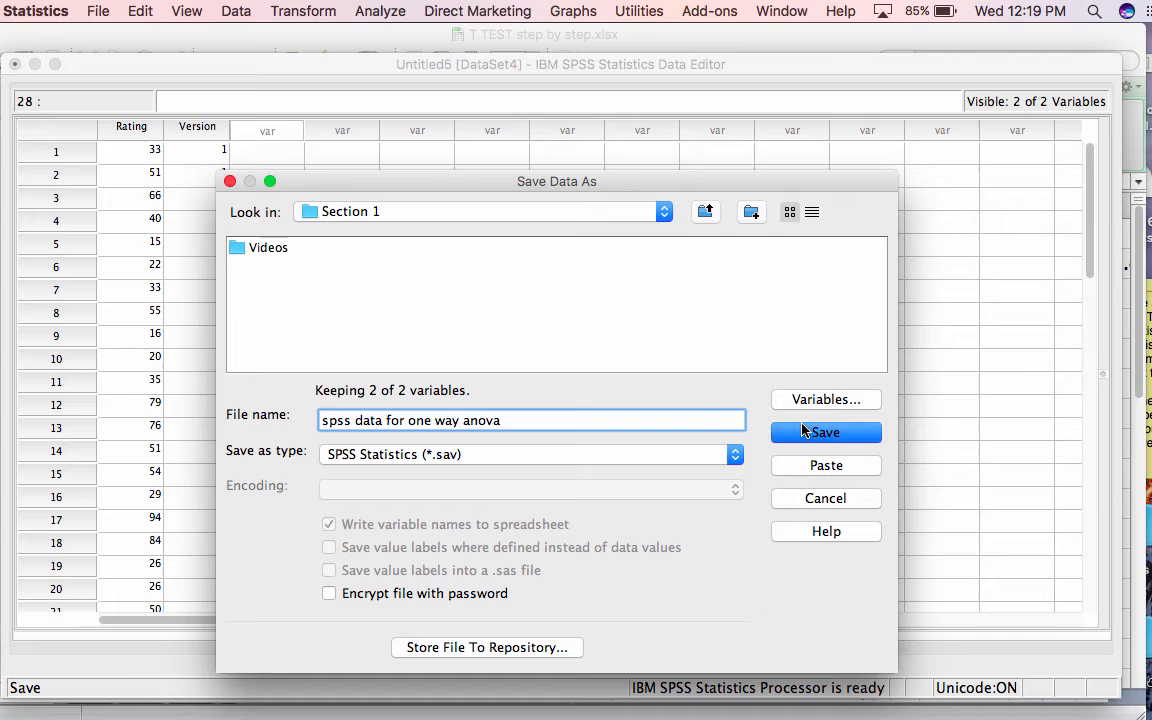
{"action": "left_click", "coordinate": [840, 434]}
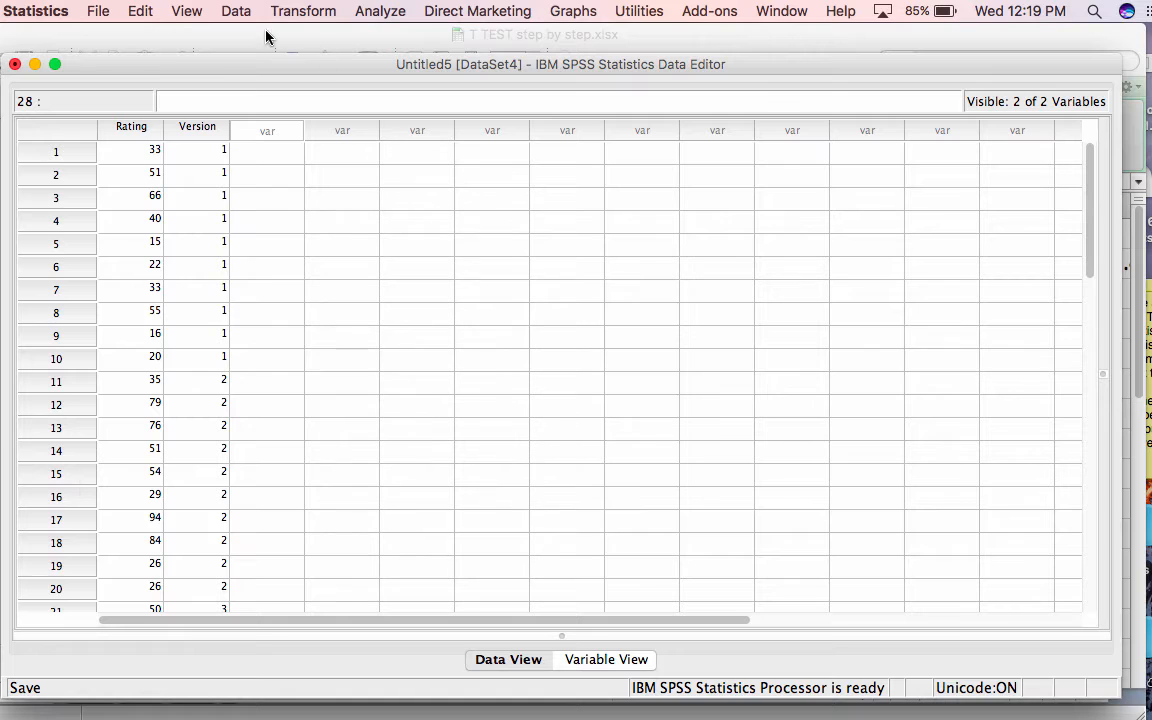
Step: Bring the data editor in front of the output and show Analyze > Compare Means
{"action": "left_click_drag", "start_coordinate": [231, 69], "coordinate": [240, 59]}
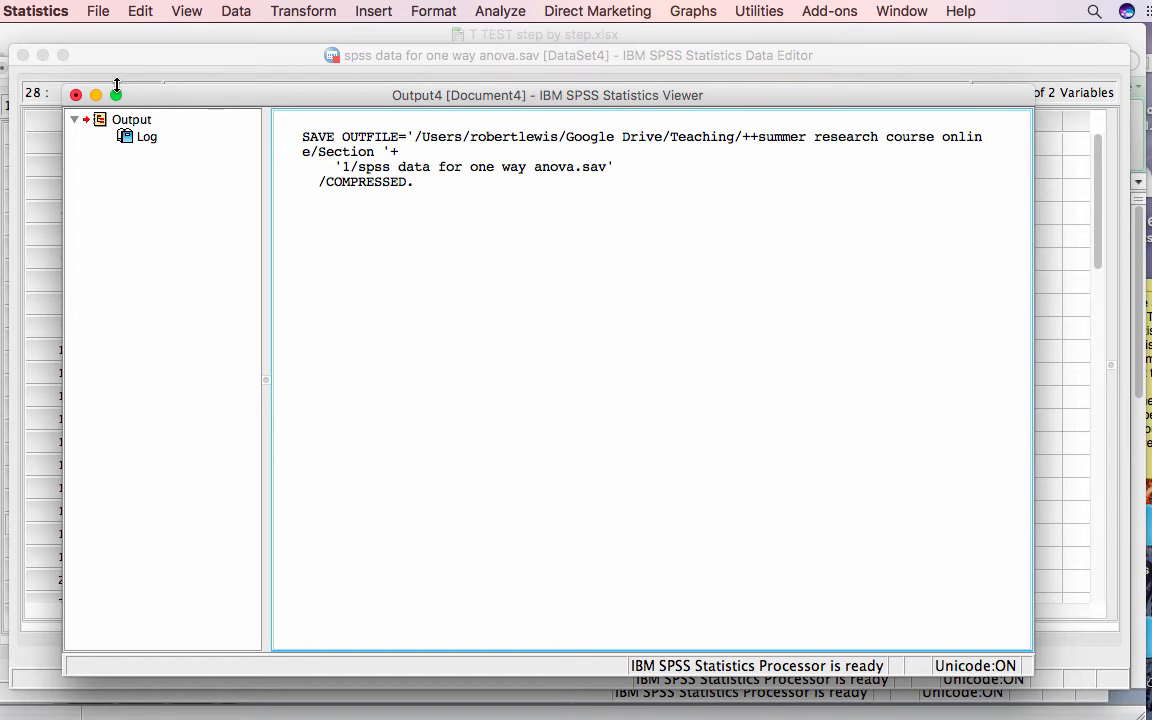
{"action": "left_click", "coordinate": [181, 63]}
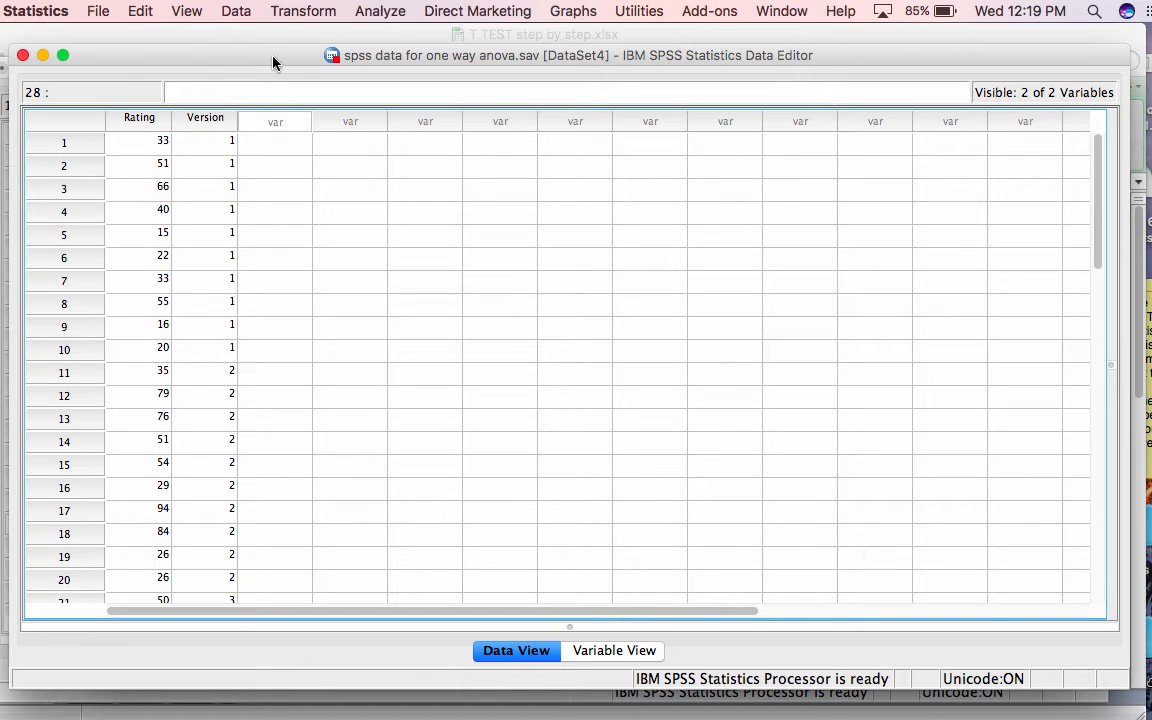
{"action": "left_click", "coordinate": [380, 11]}
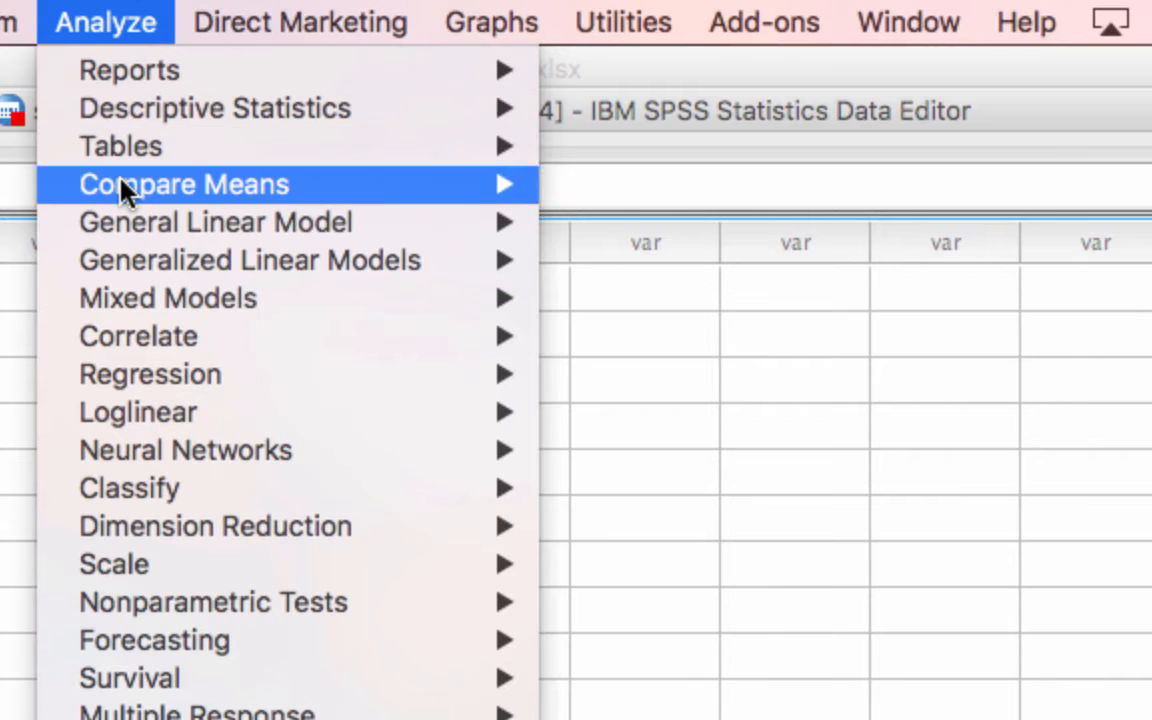
{"action": "mouse_move", "coordinate": [184, 184]}
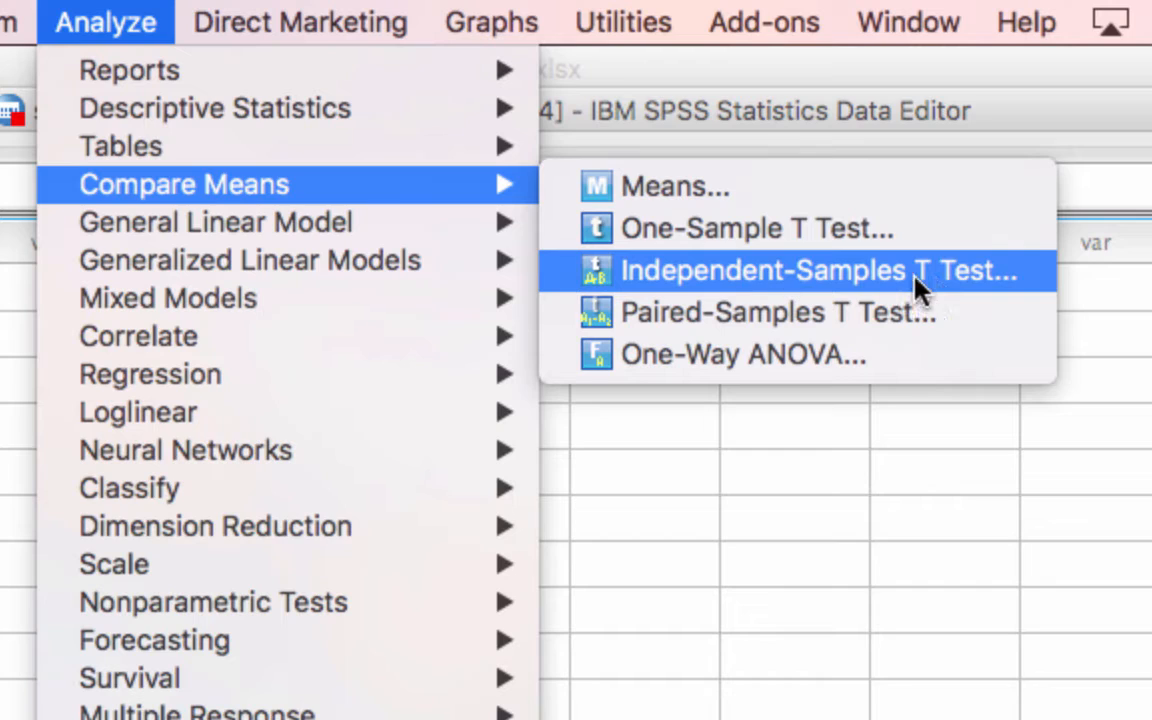
Step: Set up One-Way ANOVA with Rating as dependent variable and Version as factor
{"action": "left_click", "coordinate": [918, 366]}
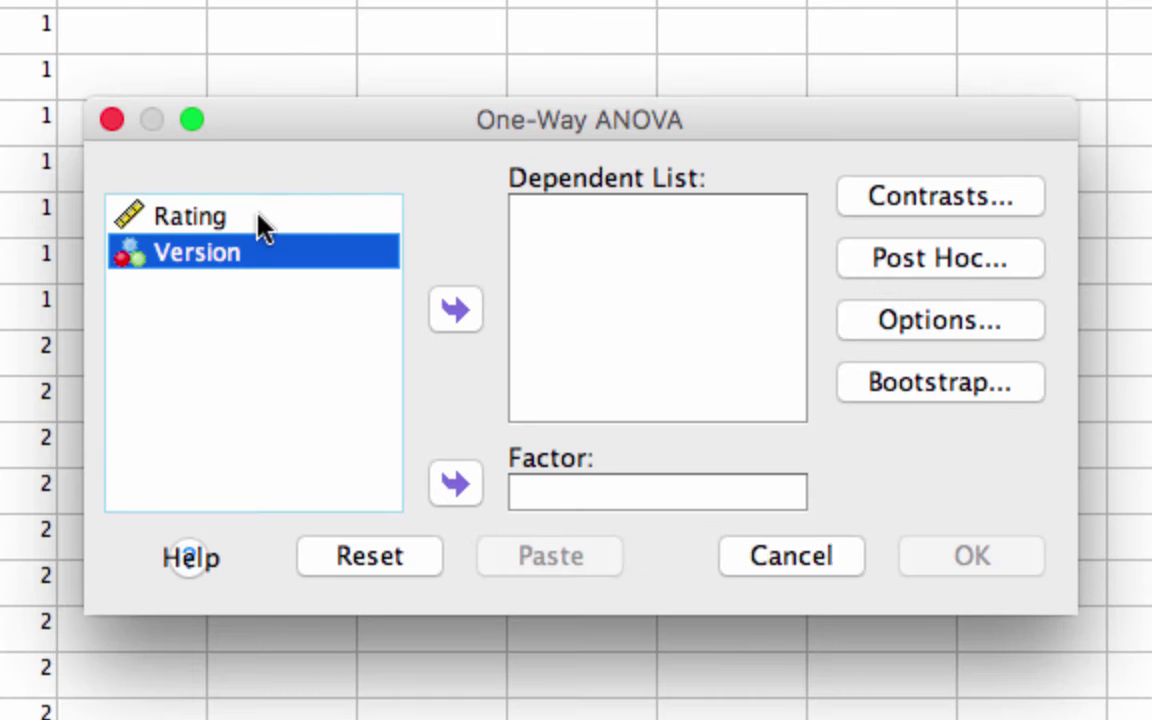
{"action": "left_click", "coordinate": [239, 219]}
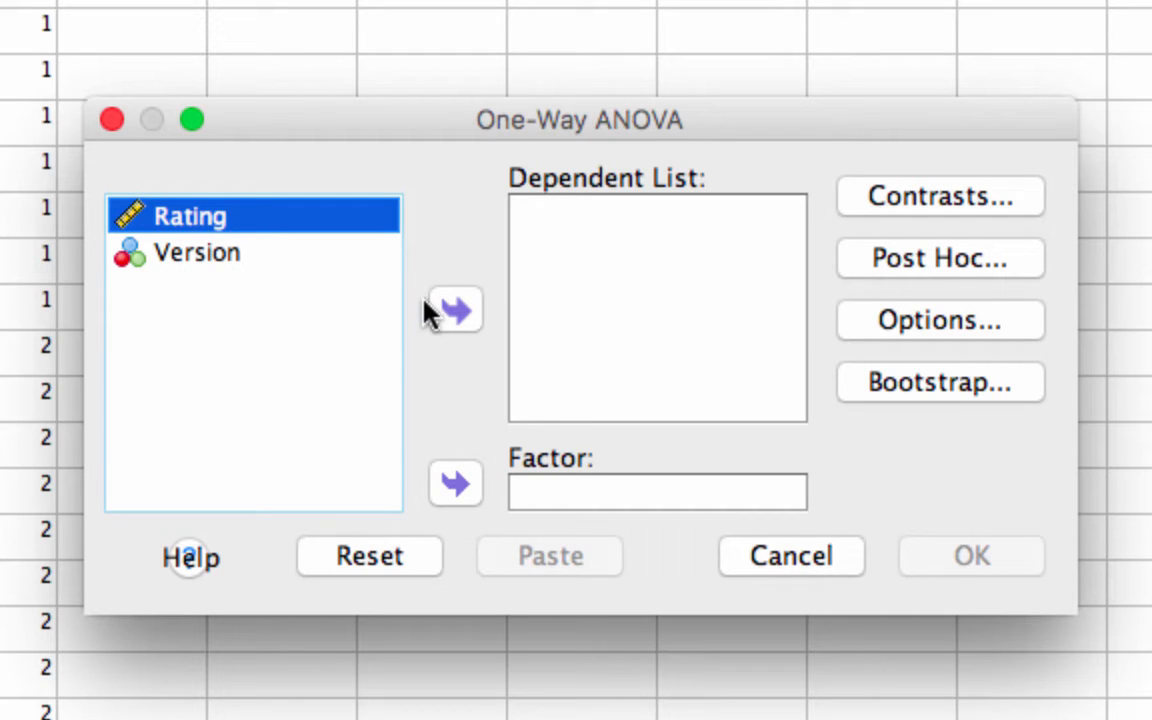
{"action": "left_click", "coordinate": [468, 322]}
{"action": "left_click", "coordinate": [253, 236]}
{"action": "left_click", "coordinate": [452, 488]}
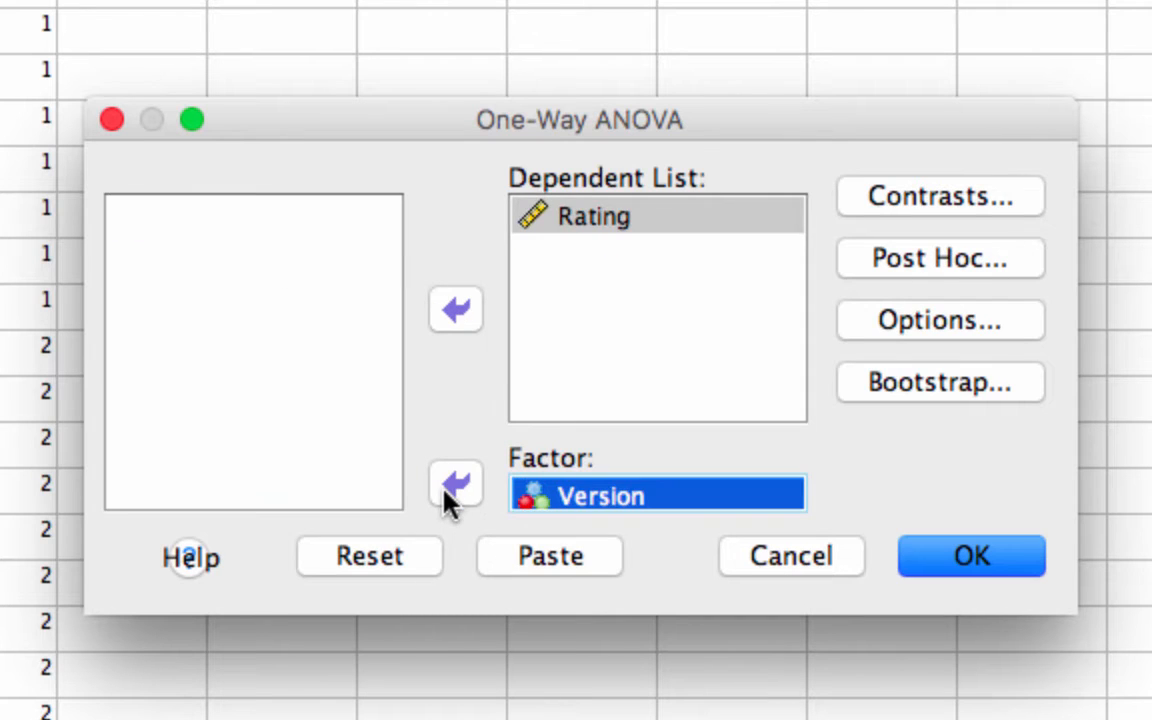
Step: Request Descriptive statistics in Options and run the analysis
{"action": "left_click", "coordinate": [938, 322]}
{"action": "left_click", "coordinate": [420, 136]}
{"action": "left_click_drag", "start_coordinate": [455, 25], "coordinate": [0, 0]}
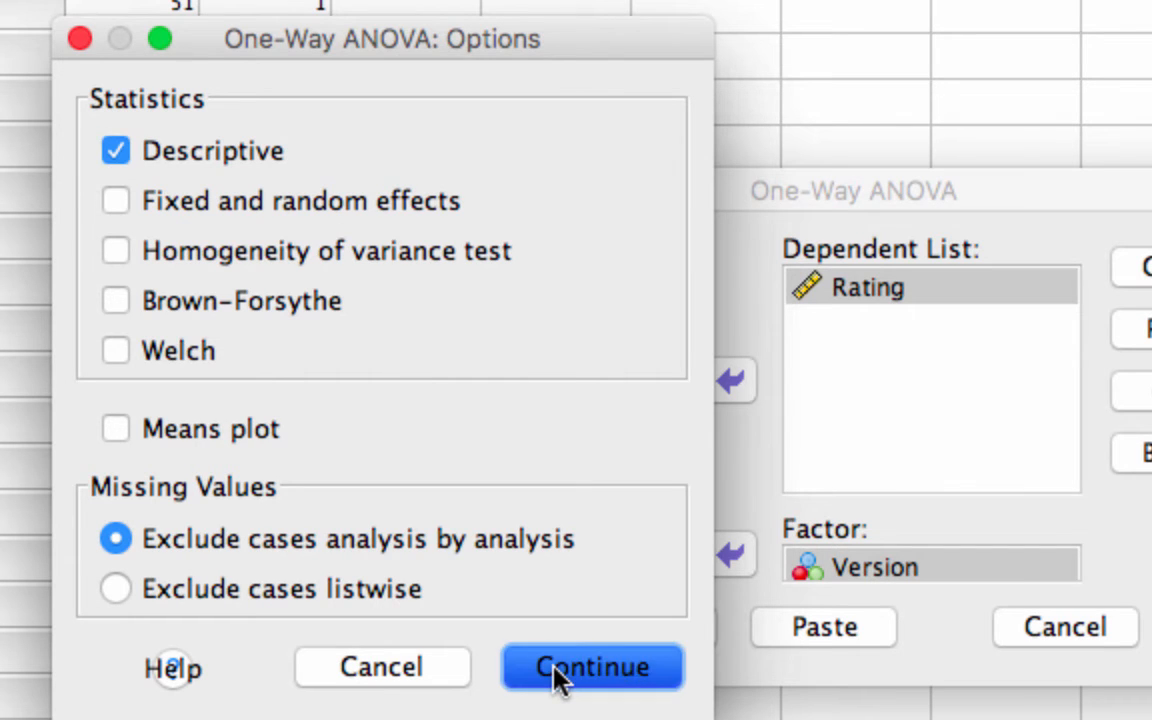
{"action": "left_click", "coordinate": [557, 678]}
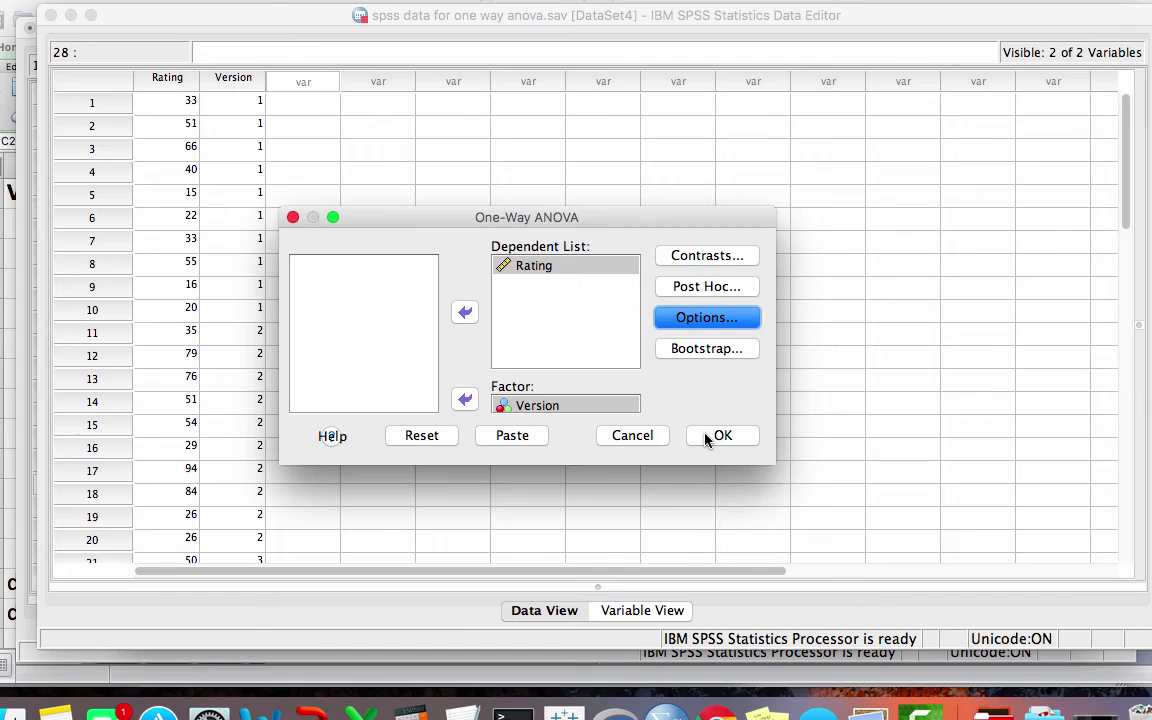
{"action": "left_click", "coordinate": [707, 438]}
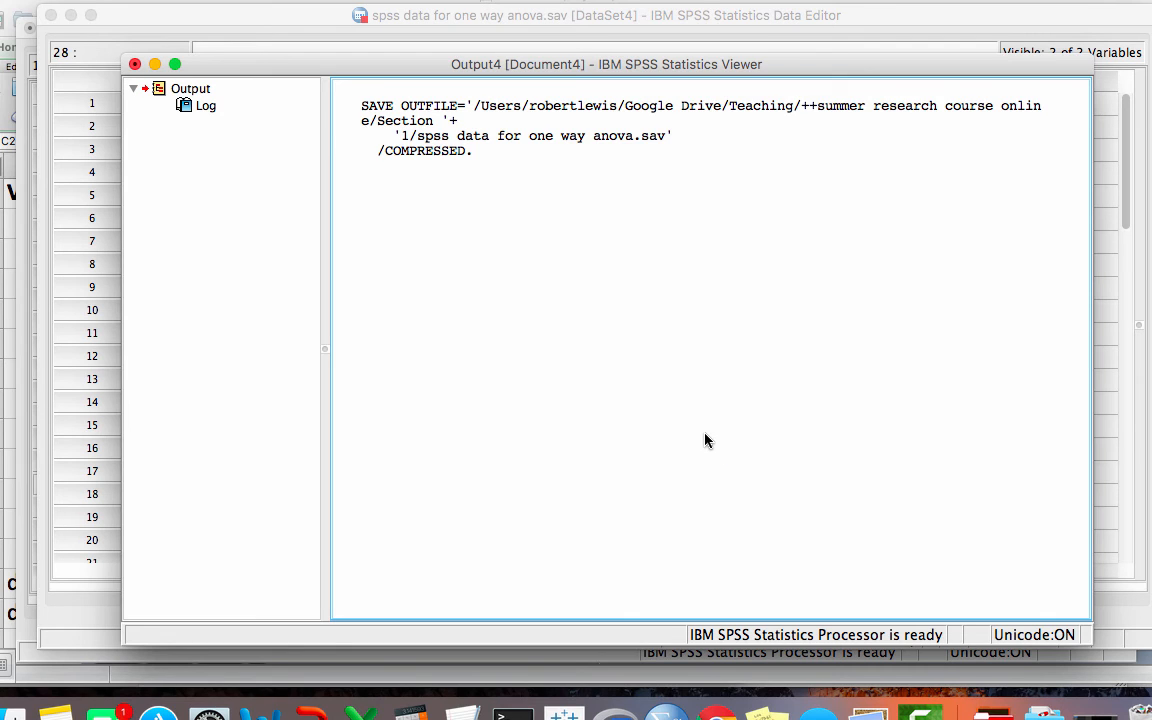
{"action": "scroll", "coordinate": [640, 430], "scroll_direction": "down", "scroll_amount": 1}
Step: Review the Descriptives table against the Excel group means such as Mean A 35.1
{"action": "left_click", "coordinate": [578, 437]}
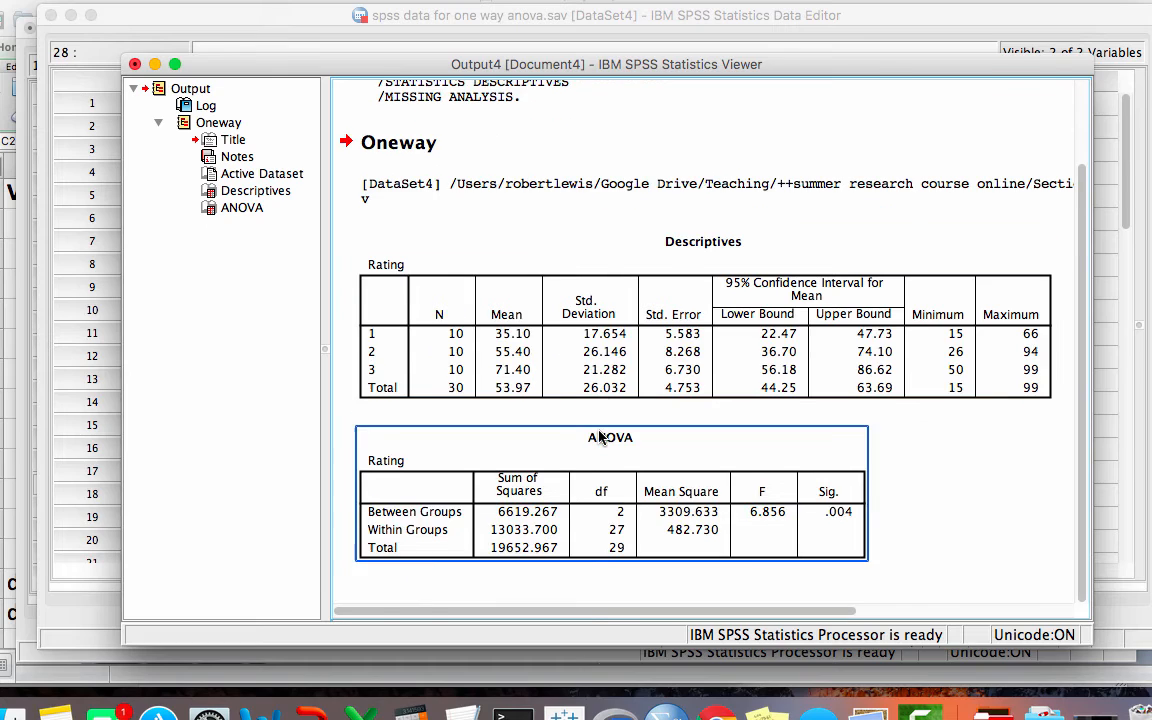
{"action": "left_click", "coordinate": [398, 145]}
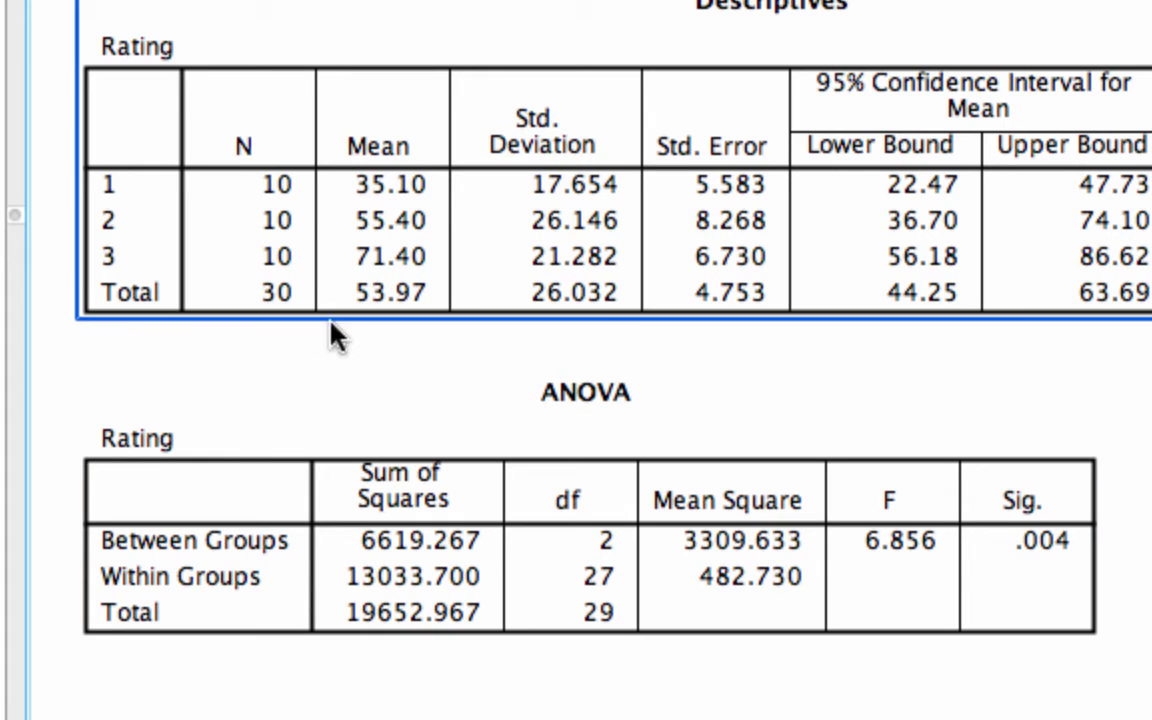
{"action": "left_click", "coordinate": [392, 345]}
{"action": "left_click", "coordinate": [418, 152]}
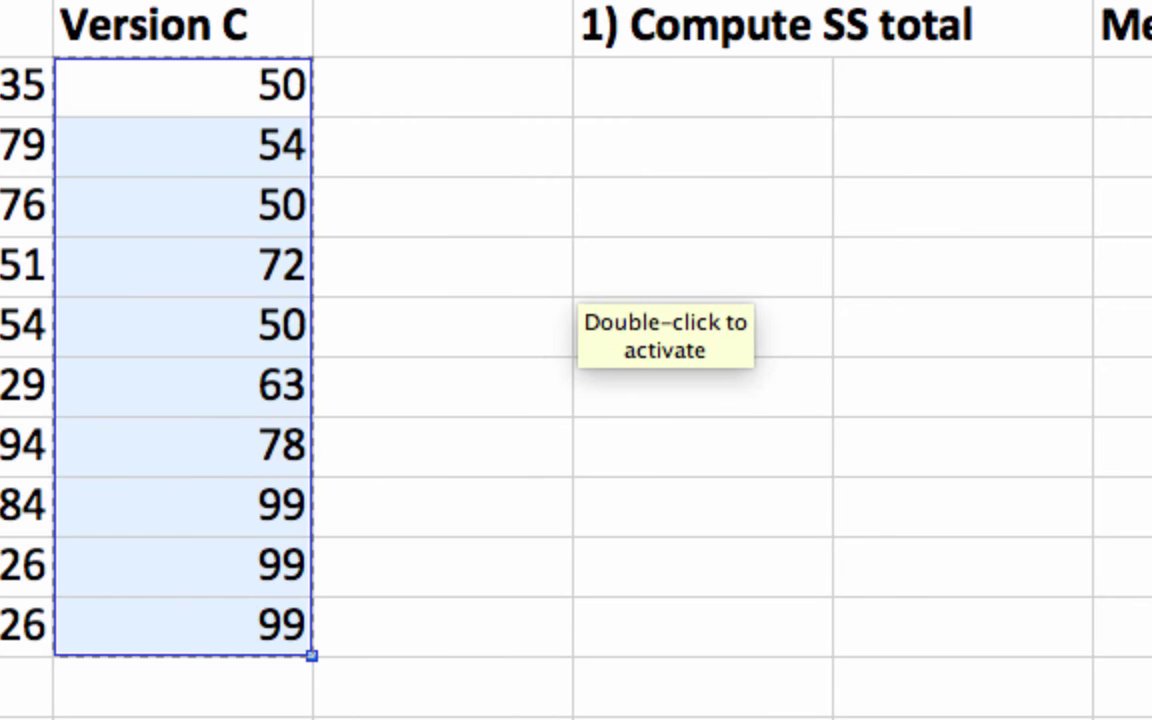
{"action": "left_click", "coordinate": [1125, 85]}
{"action": "scroll", "coordinate": [576, 360], "scroll_direction": "right", "scroll_amount": 2}
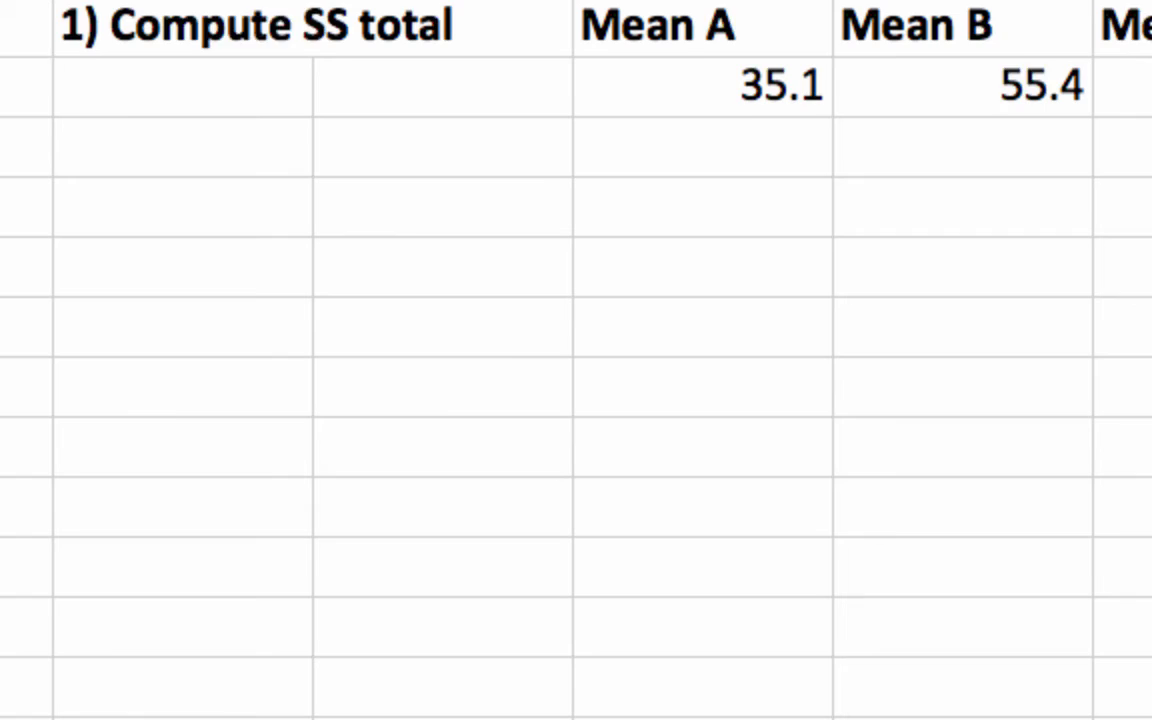
{"action": "scroll", "coordinate": [576, 360], "scroll_direction": "right", "scroll_amount": 2}
{"action": "left_click", "coordinate": [243, 82]}
Step: Compare the ANOVA table's F = 6.856 and Sig. = .004 with the hand-computed F in Excel C21
{"action": "key", "text": "super+Tab"}
{"action": "key", "text": "super+Tab"}
{"action": "left_click", "coordinate": [1053, 605]}
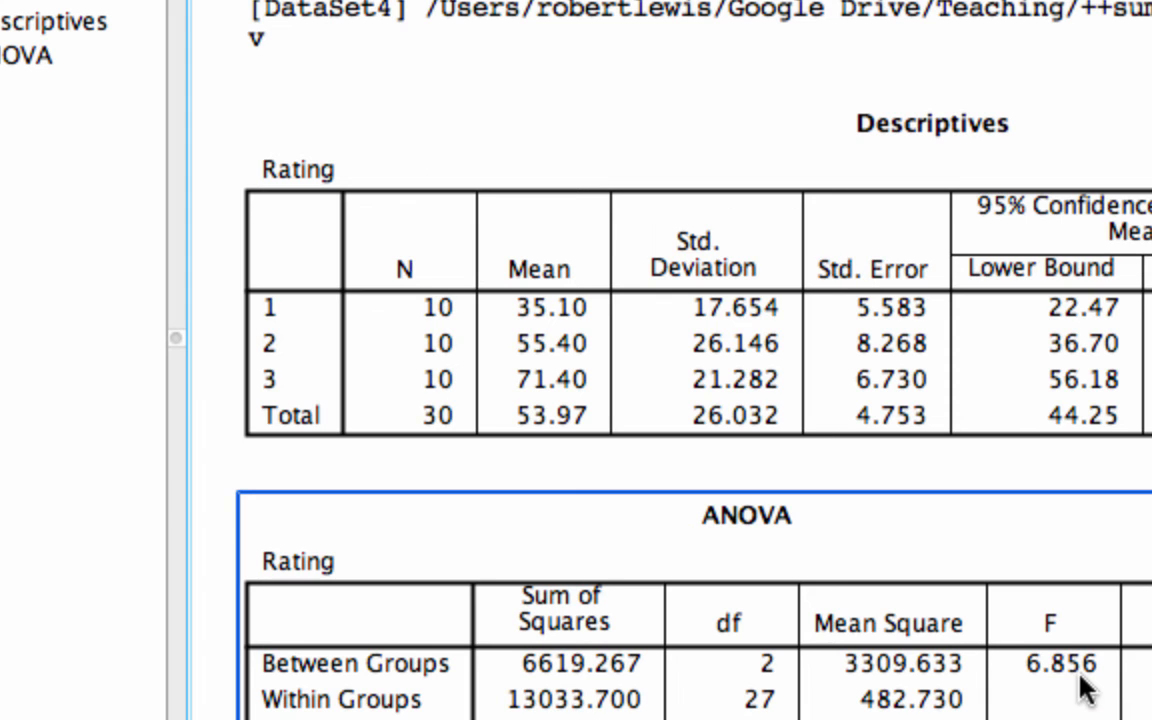
{"action": "key", "text": "super+Tab"}
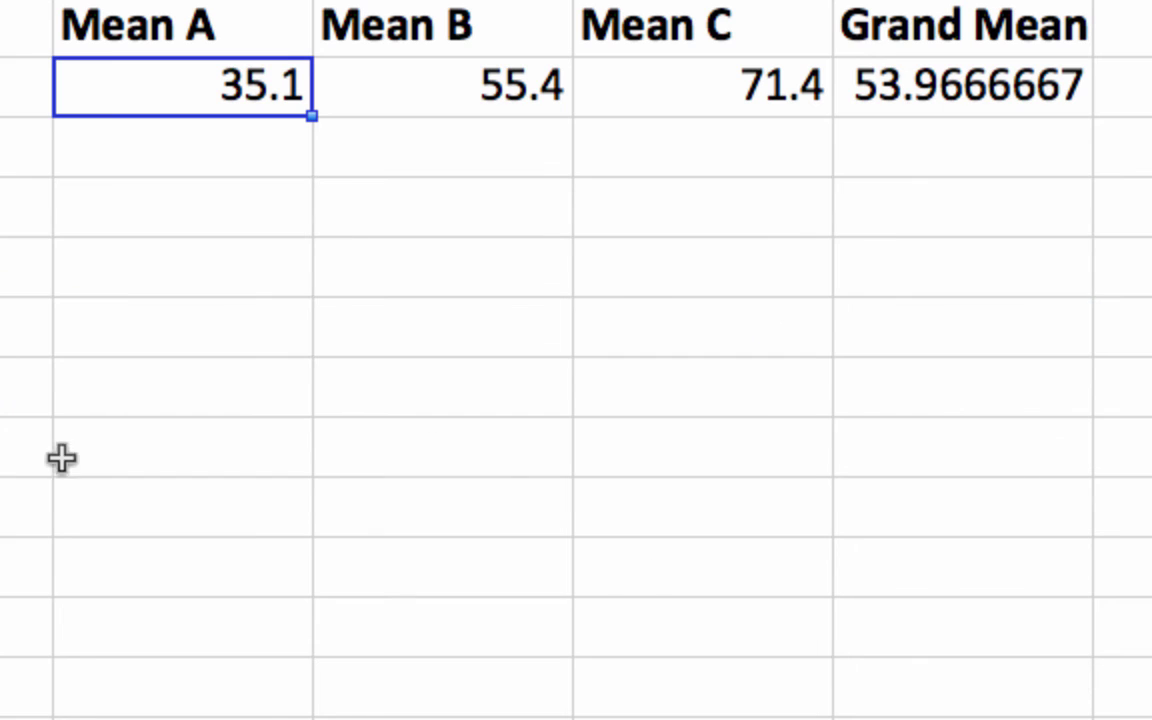
{"action": "scroll", "coordinate": [648, 303], "scroll_direction": "down", "scroll_amount": 5}
{"action": "scroll", "coordinate": [648, 303], "scroll_direction": "down", "scroll_amount": 3}
{"action": "scroll", "coordinate": [648, 303], "scroll_direction": "up", "scroll_amount": 1}
{"action": "left_click", "coordinate": [888, 386]}
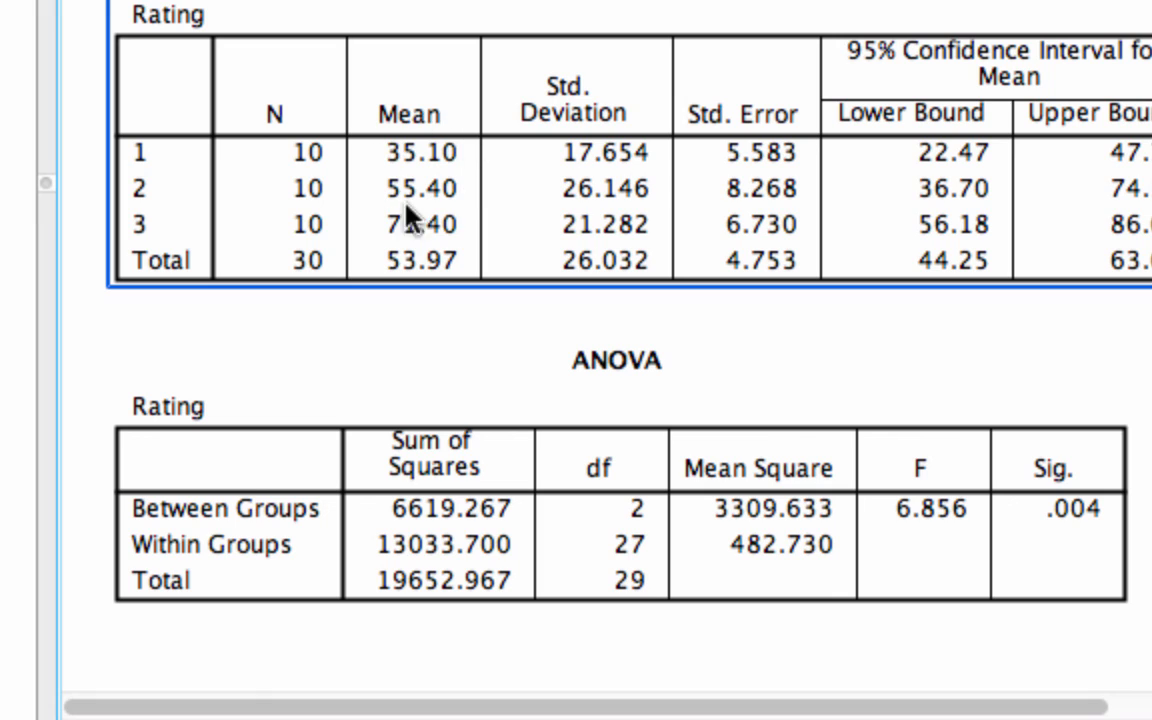
{"action": "left_click", "coordinate": [1016, 609]}
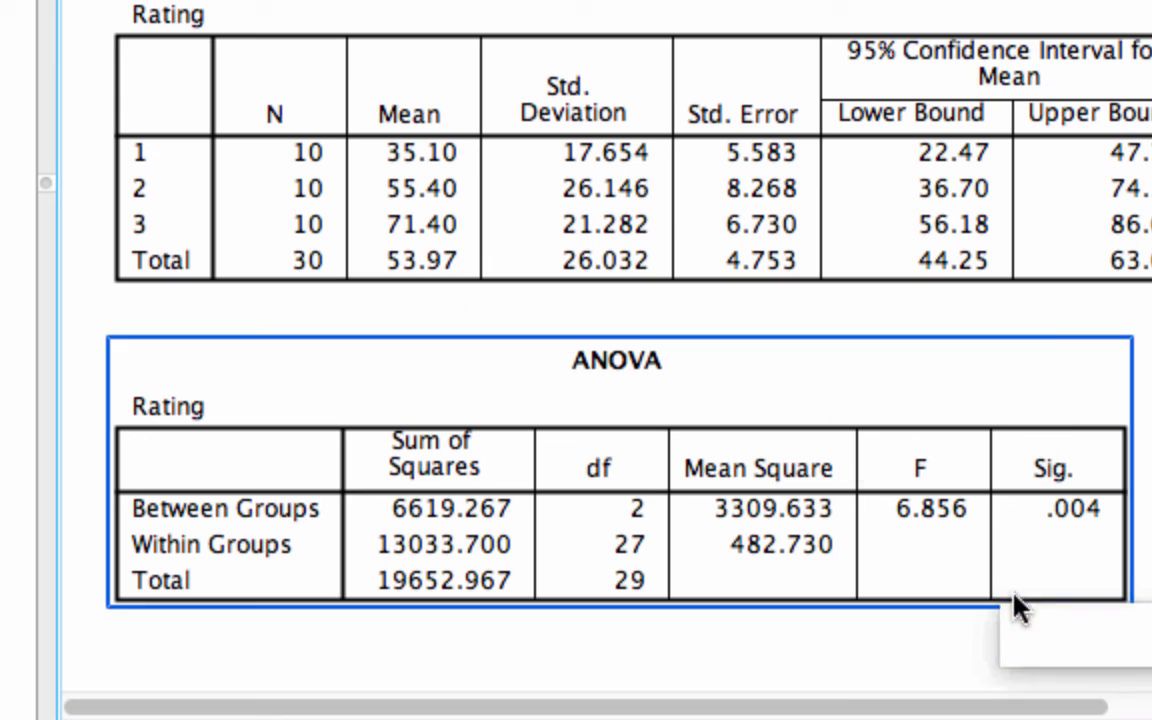